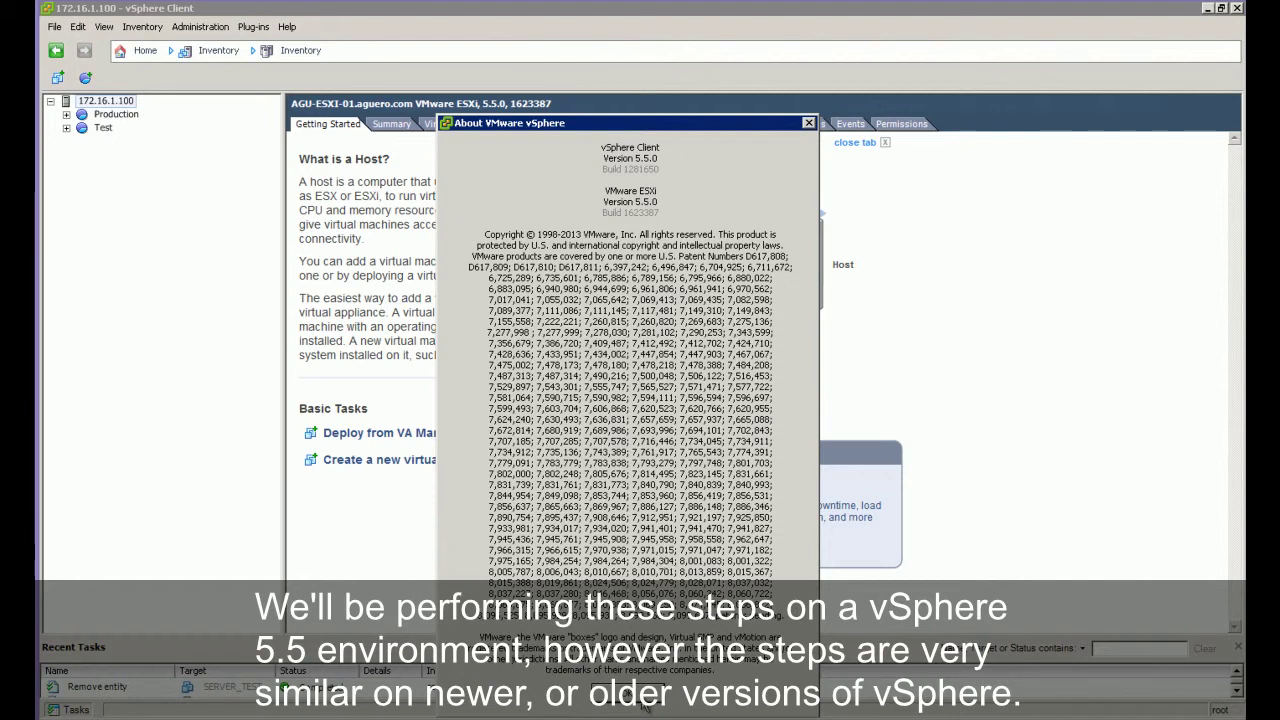
Step: Close the version information and display the storage configuration of the ESXi host 172.16.1.100
{"action": "left_click", "coordinate": [645, 705]}
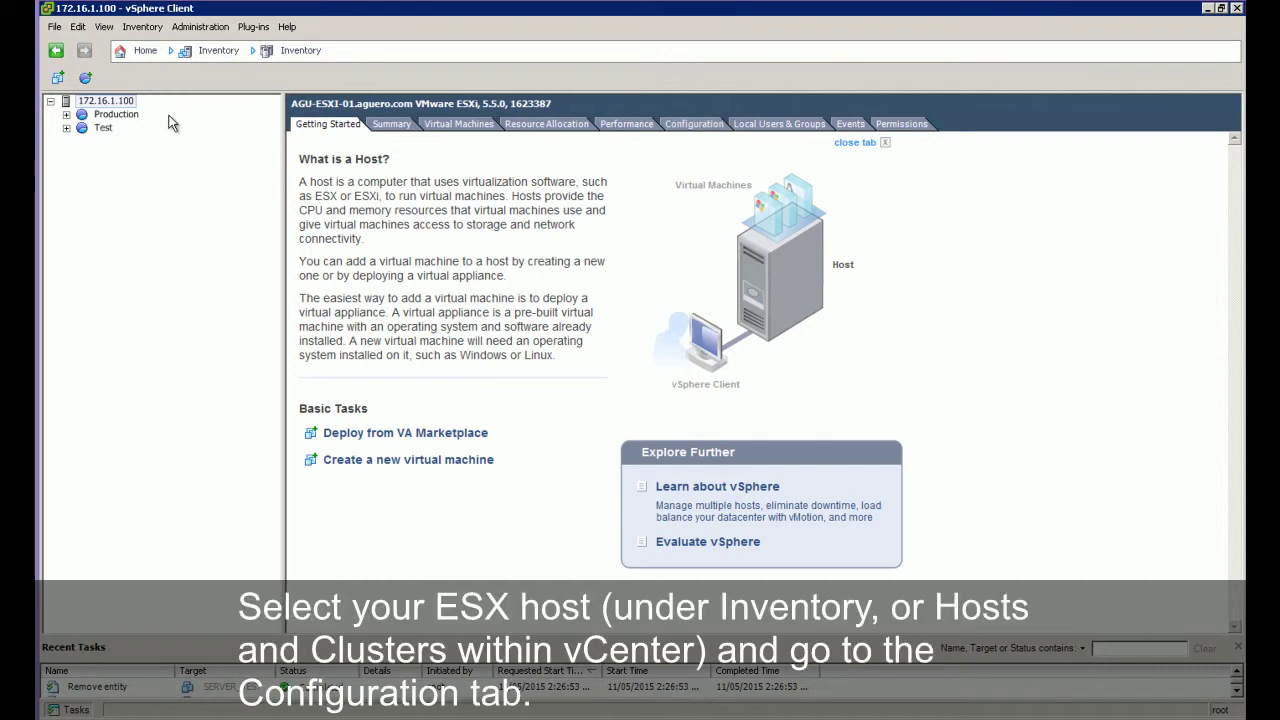
{"action": "left_click", "coordinate": [111, 104]}
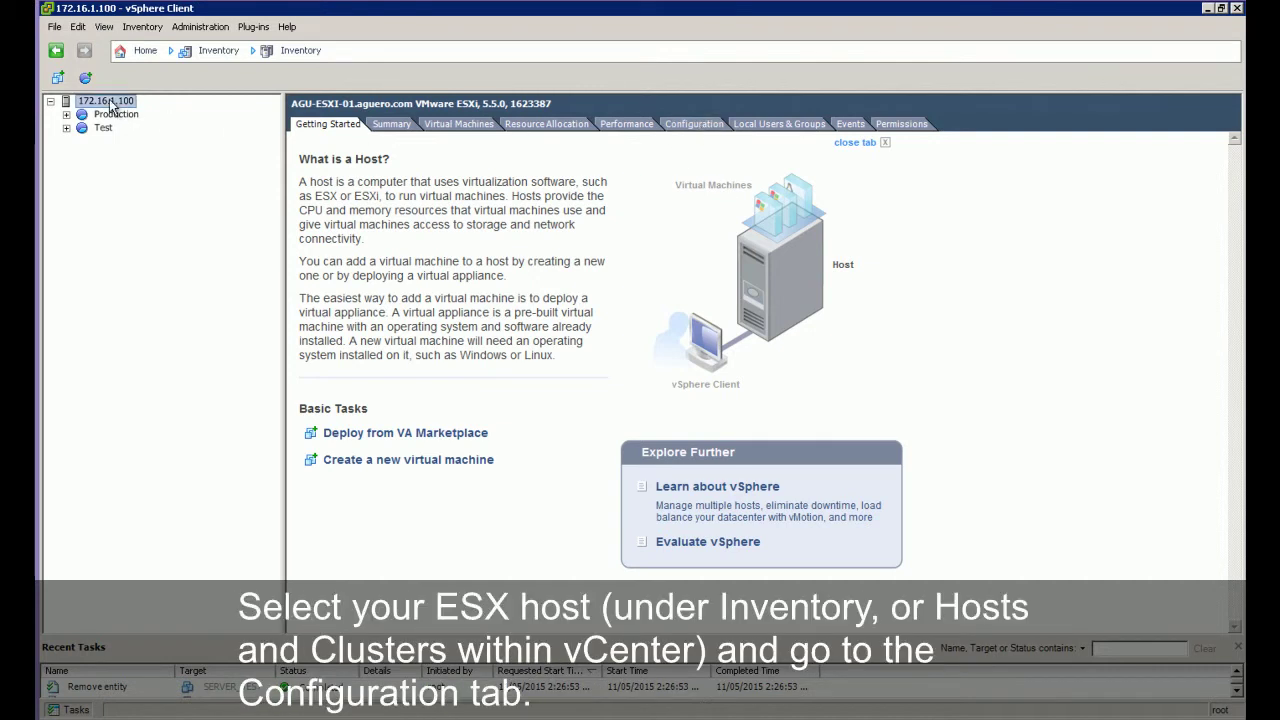
{"action": "left_click", "coordinate": [692, 125]}
{"action": "left_click_drag", "start_coordinate": [703, 168], "coordinate": [593, 168]}
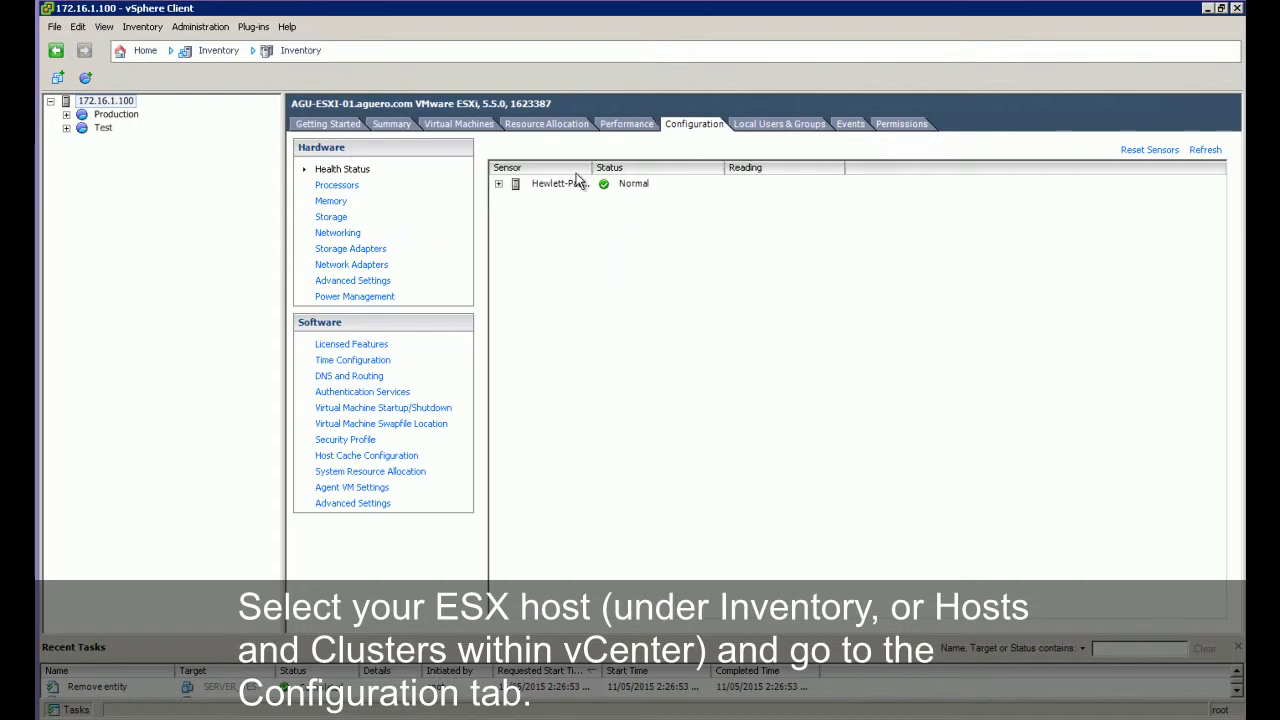
{"action": "left_click", "coordinate": [330, 222]}
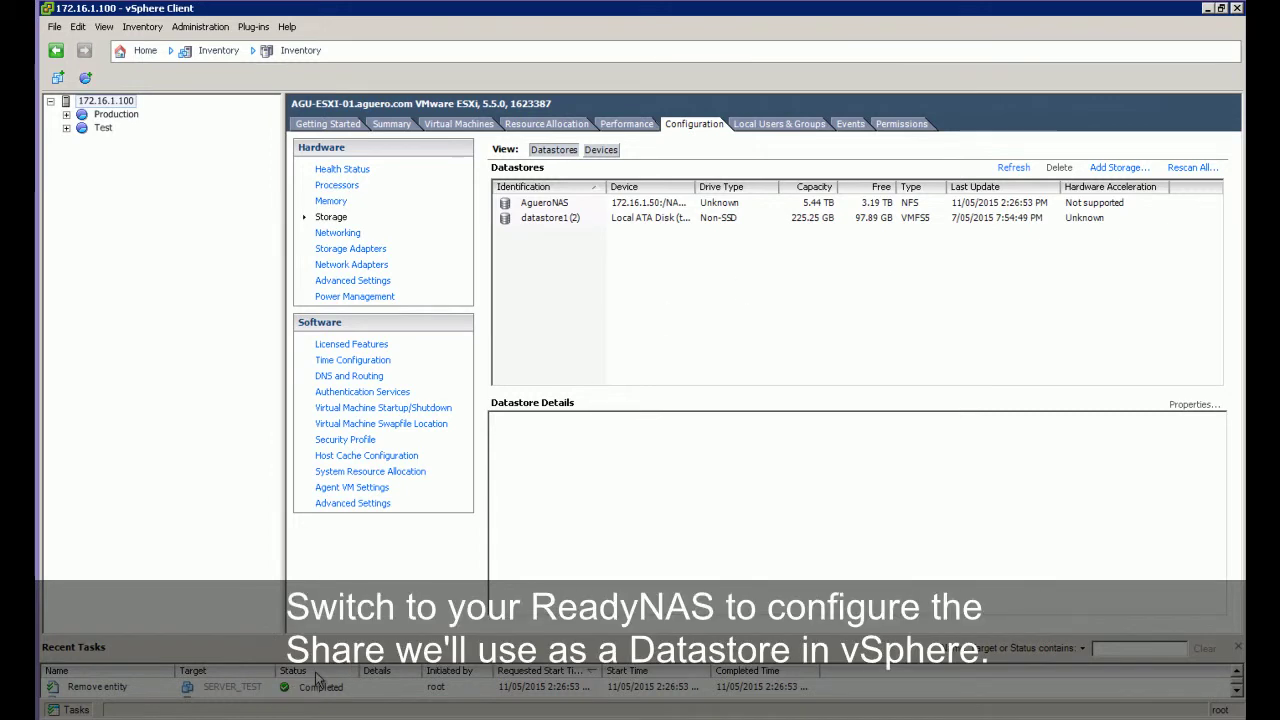
Step: Switch to the ReadyNAS admin page and start a new shared folder named esxdemo with the description "Demonstration NAS Storage"
{"action": "key", "text": "alt+Tab"}
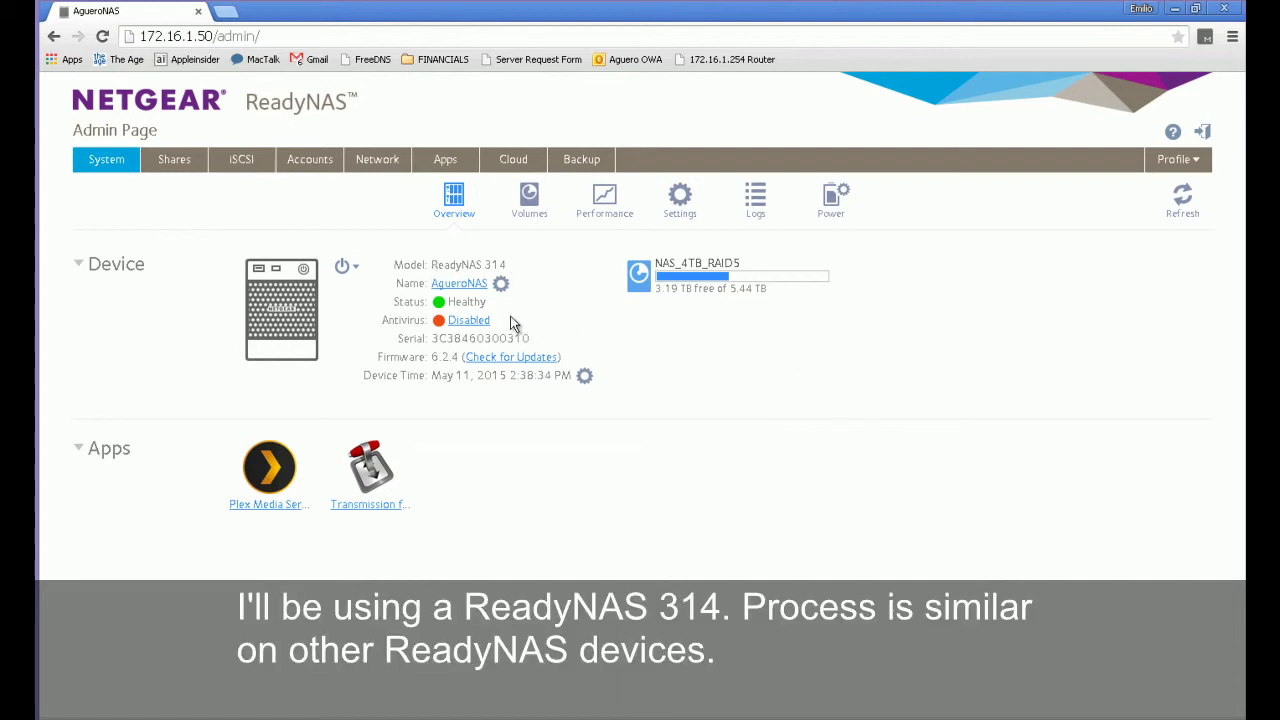
{"action": "left_click", "coordinate": [182, 170]}
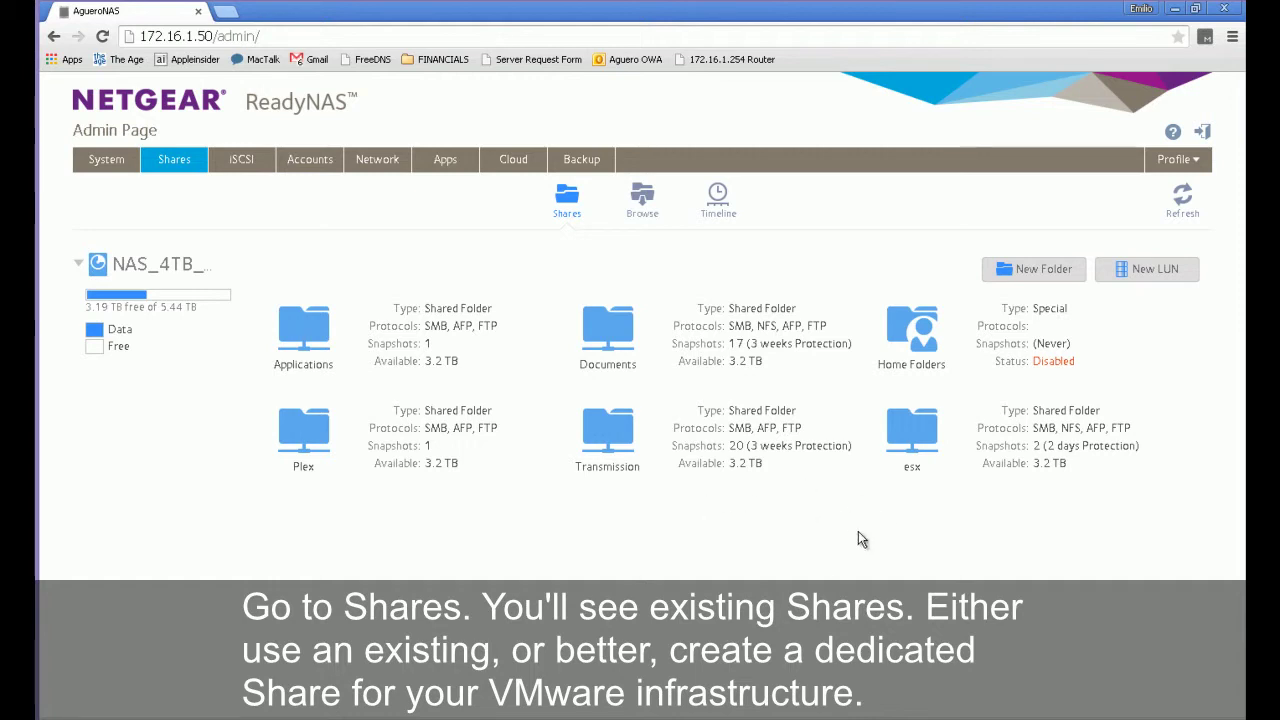
{"action": "left_click", "coordinate": [1042, 270]}
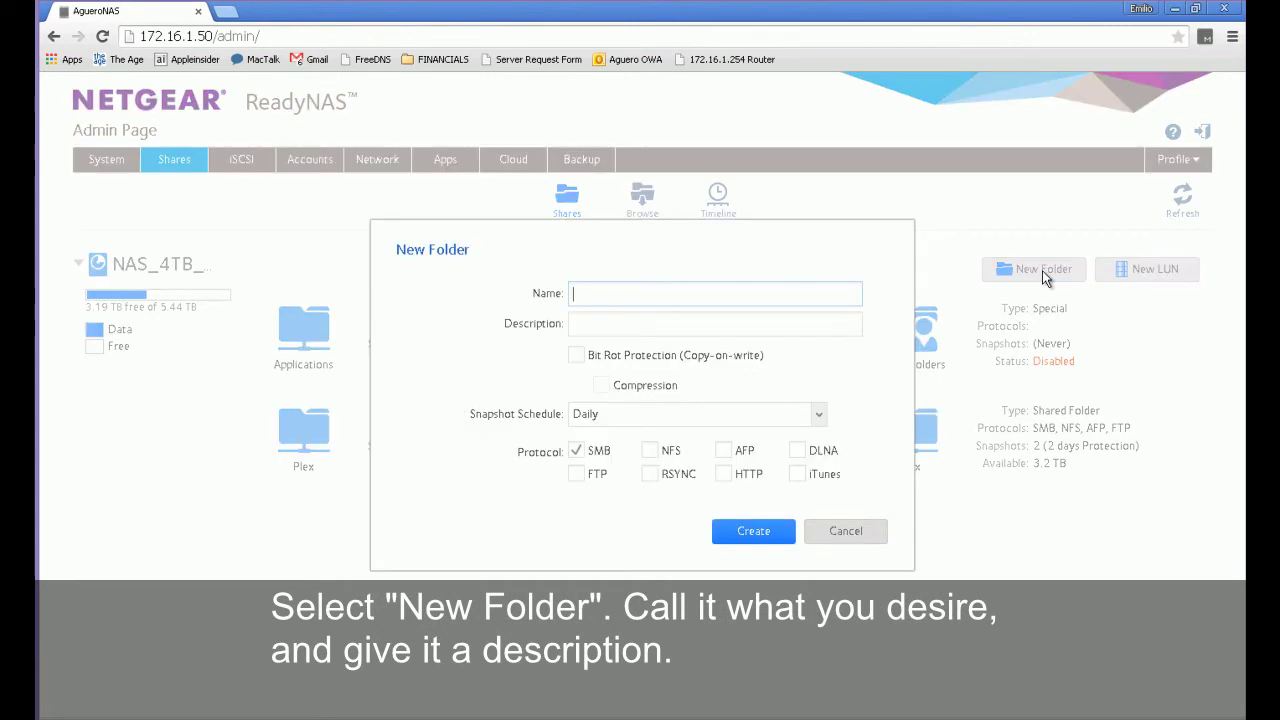
{"action": "type", "text": "esxdemo"}
{"action": "left_click", "coordinate": [613, 322]}
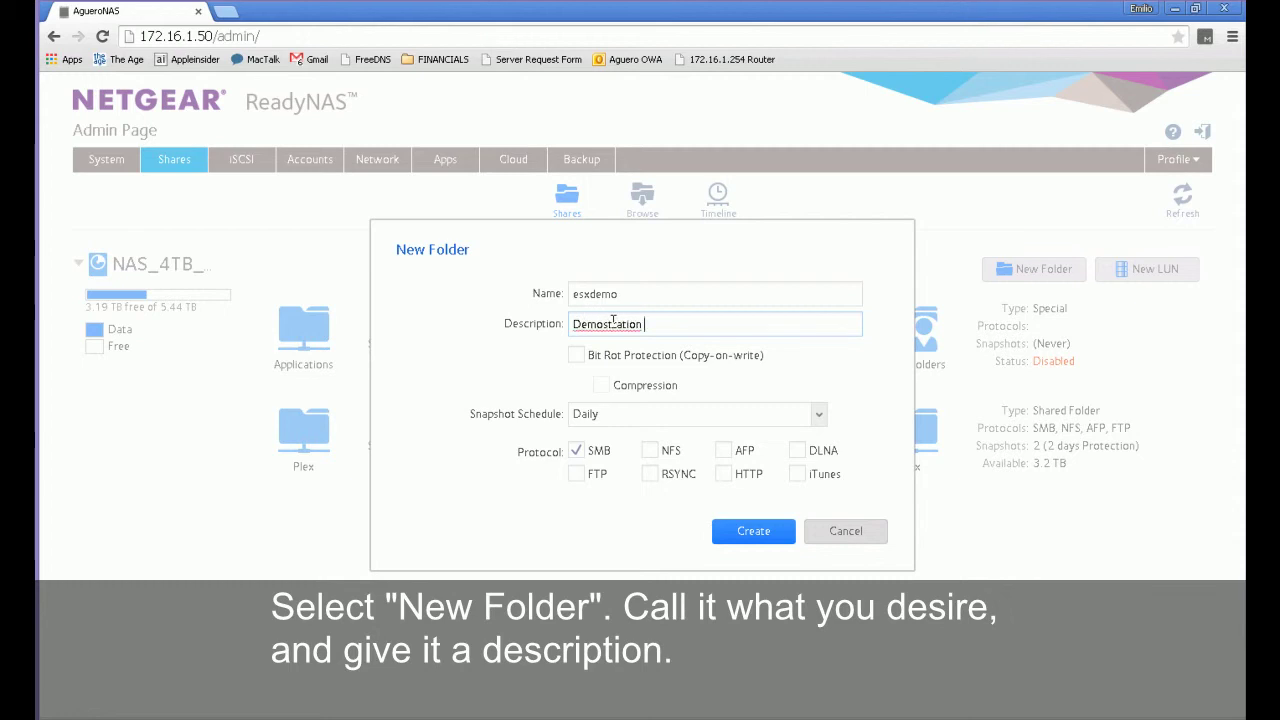
{"action": "right_click", "coordinate": [613, 322]}
{"action": "left_click", "coordinate": [686, 317]}
{"action": "left_click", "coordinate": [687, 325]}
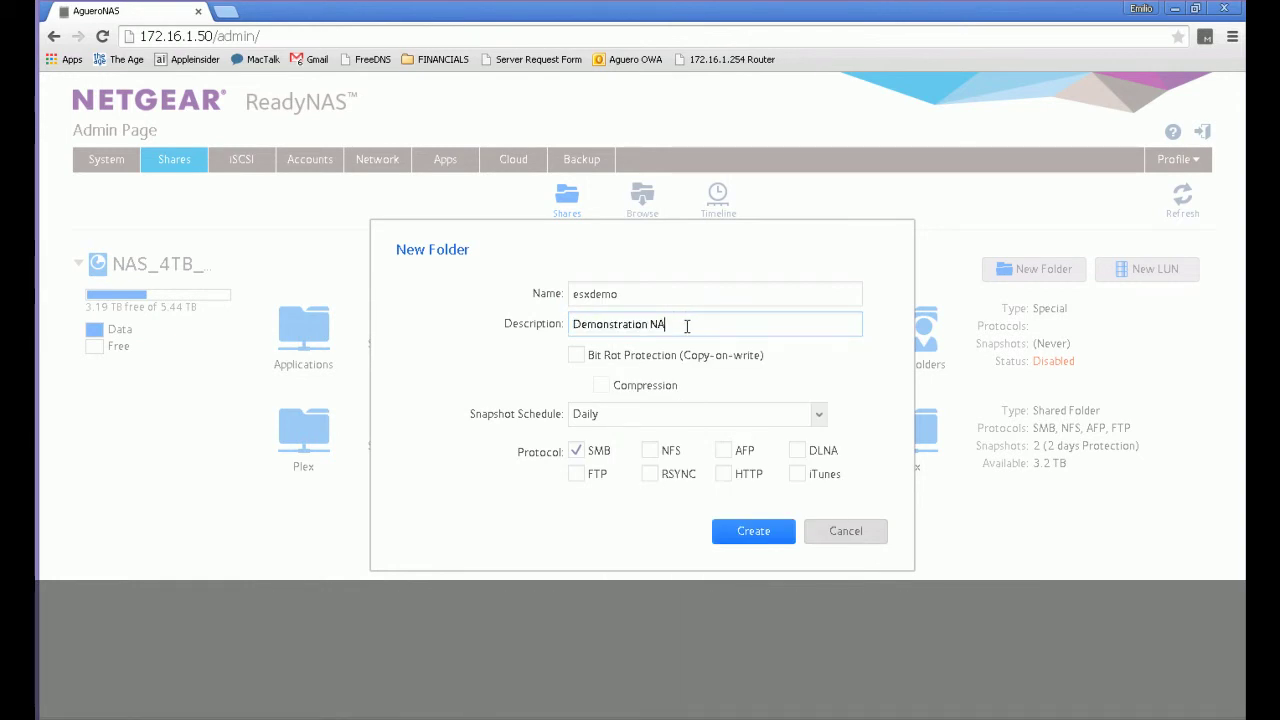
{"action": "type", "text": "ge"}
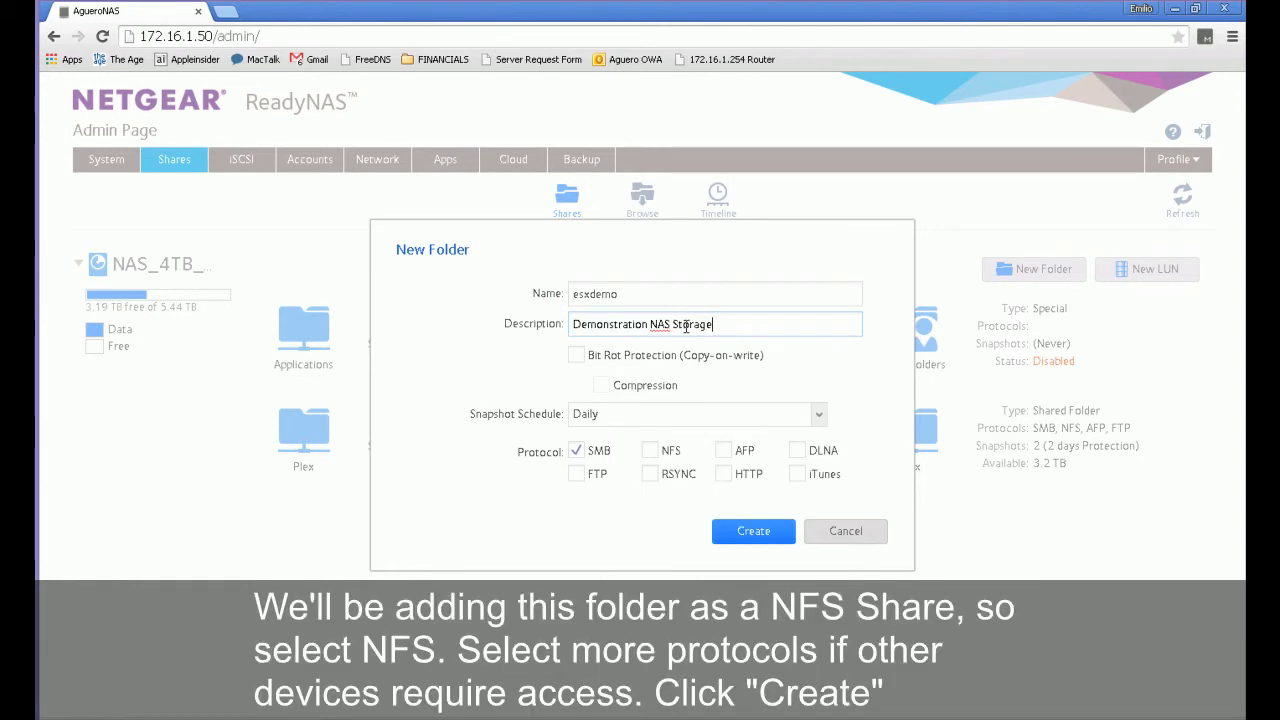
Step: Set the new folder's snapshot schedule to Never, enable only the NFS protocol instead of SMB, and create the folder
{"action": "left_click", "coordinate": [720, 297]}
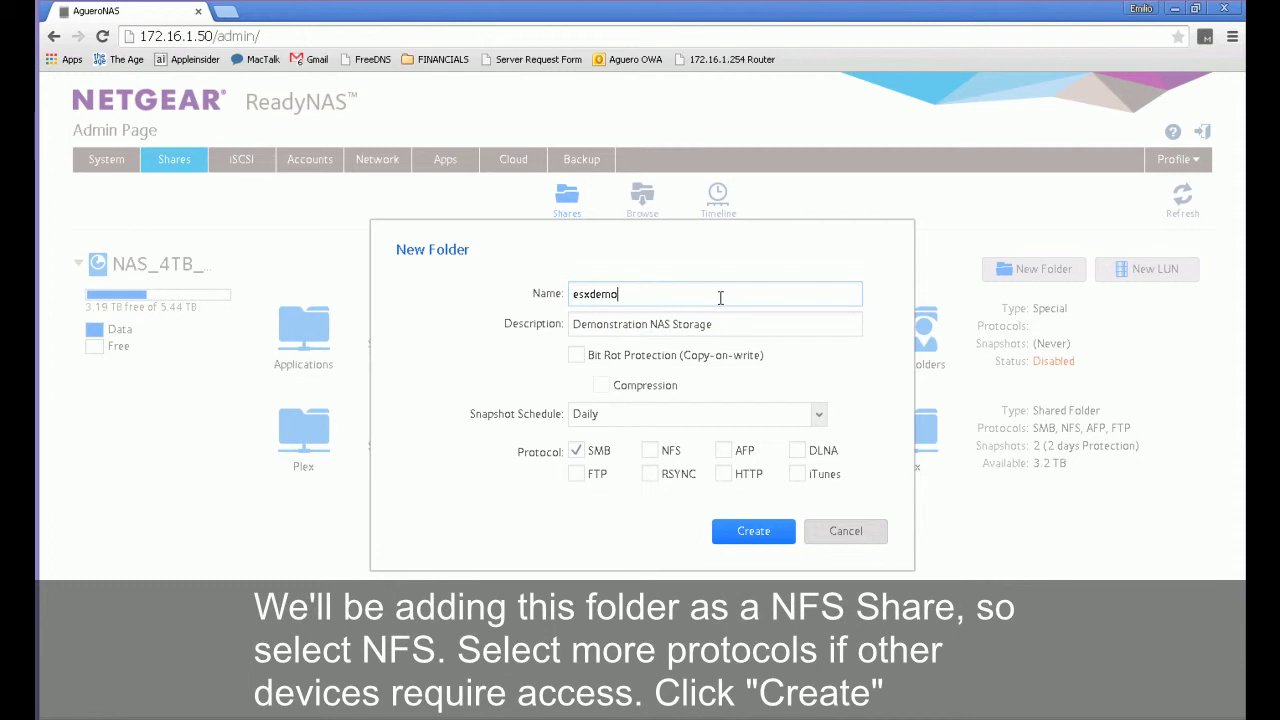
{"action": "left_click", "coordinate": [606, 414]}
{"action": "left_click", "coordinate": [594, 442]}
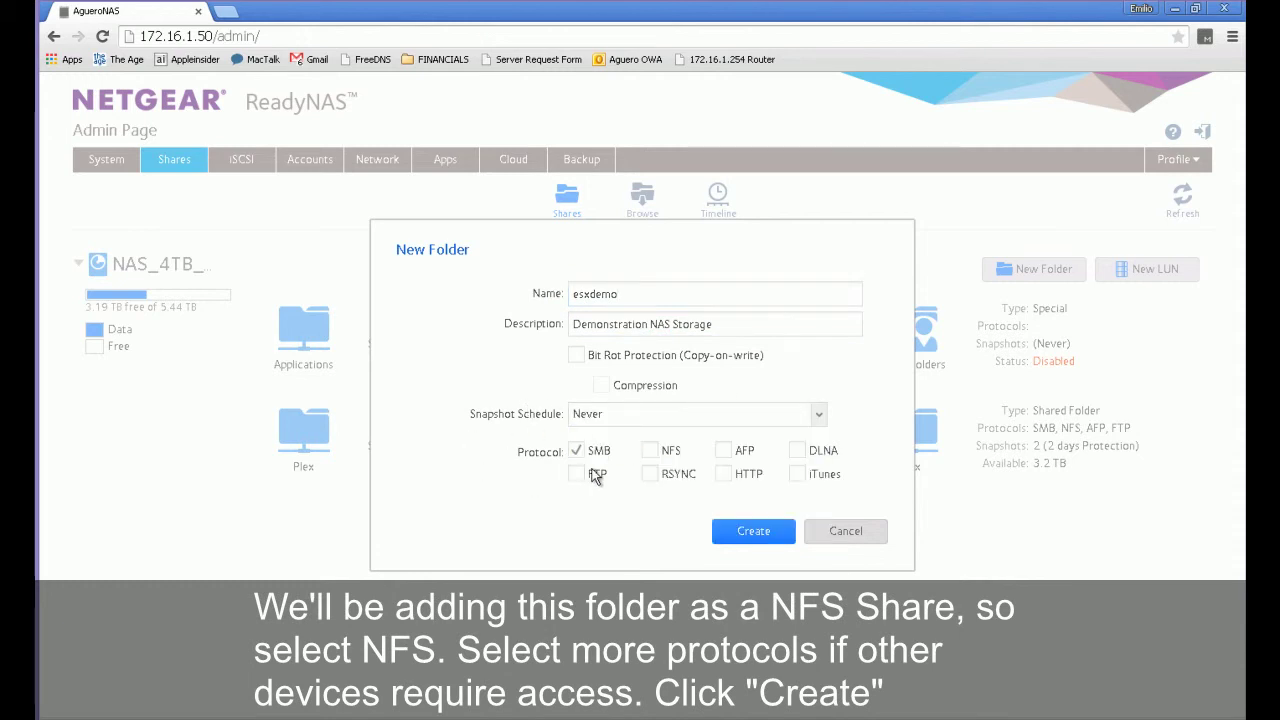
{"action": "left_click", "coordinate": [577, 452]}
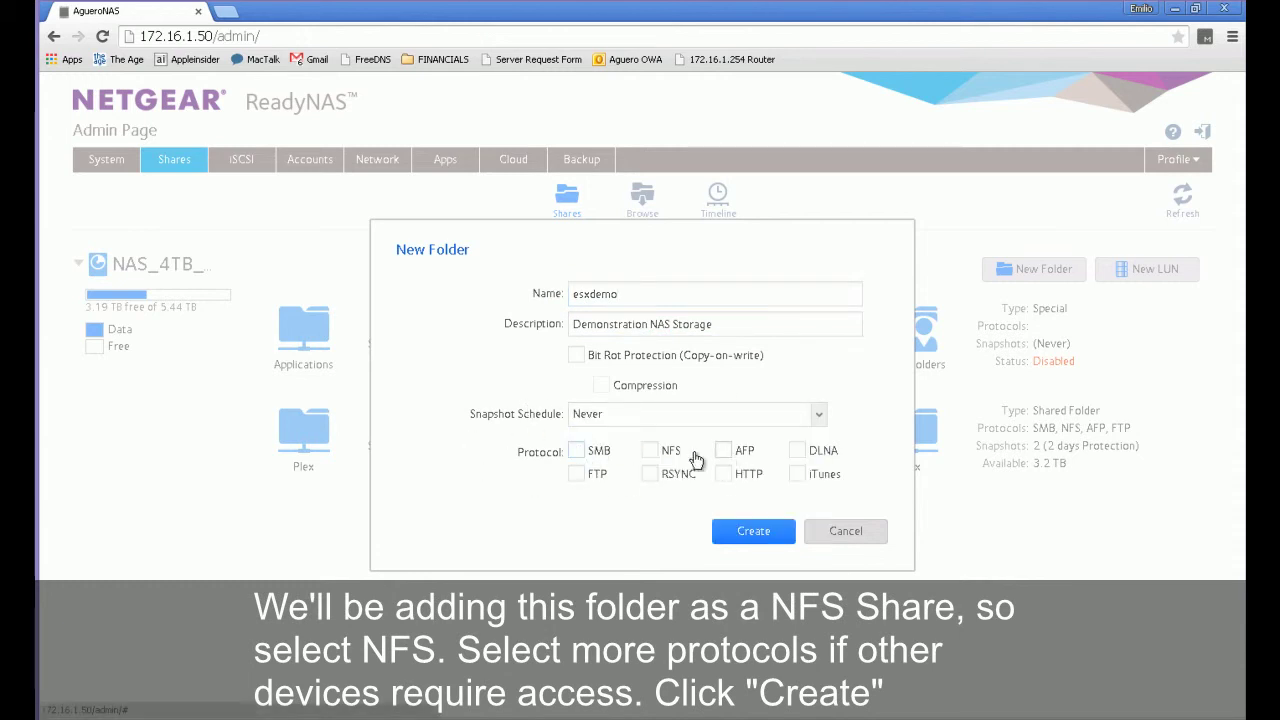
{"action": "left_click", "coordinate": [650, 452]}
{"action": "left_click", "coordinate": [755, 533]}
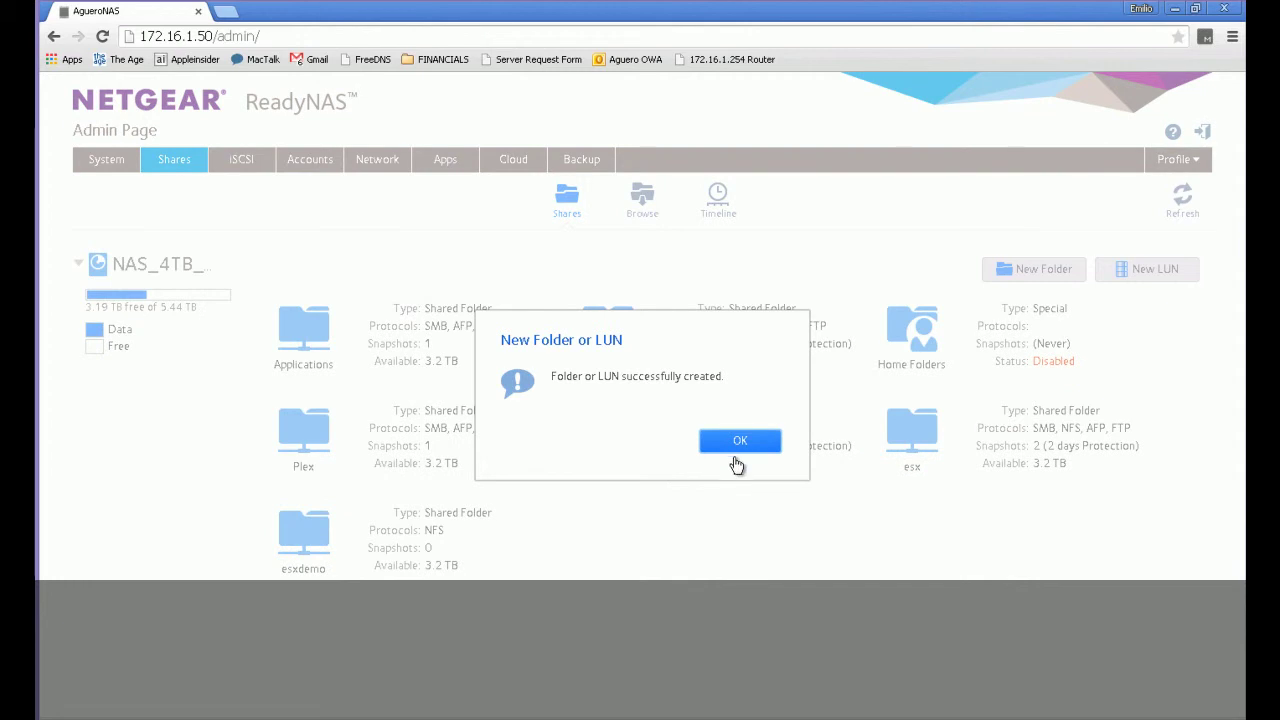
{"action": "left_click", "coordinate": [748, 444]}
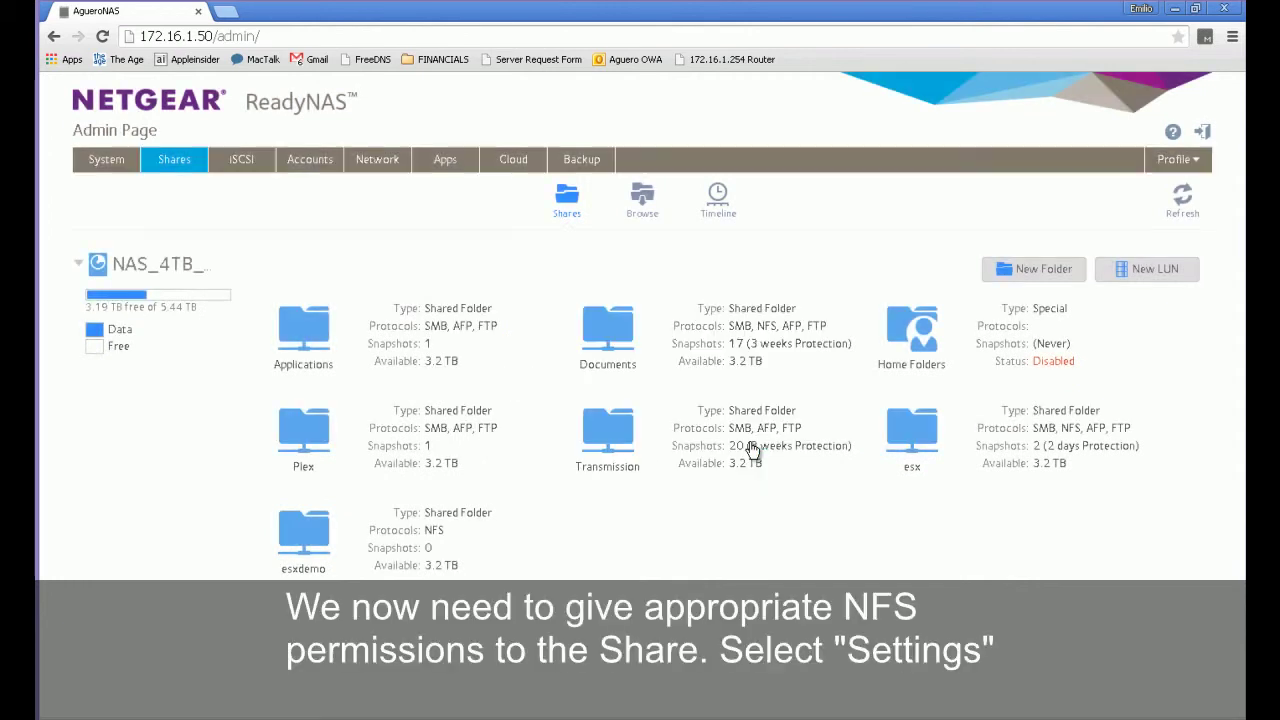
Step: In the esxdemo share's NFS network access settings, grant AnyHost read/write permission
{"action": "mouse_move", "coordinate": [375, 528]}
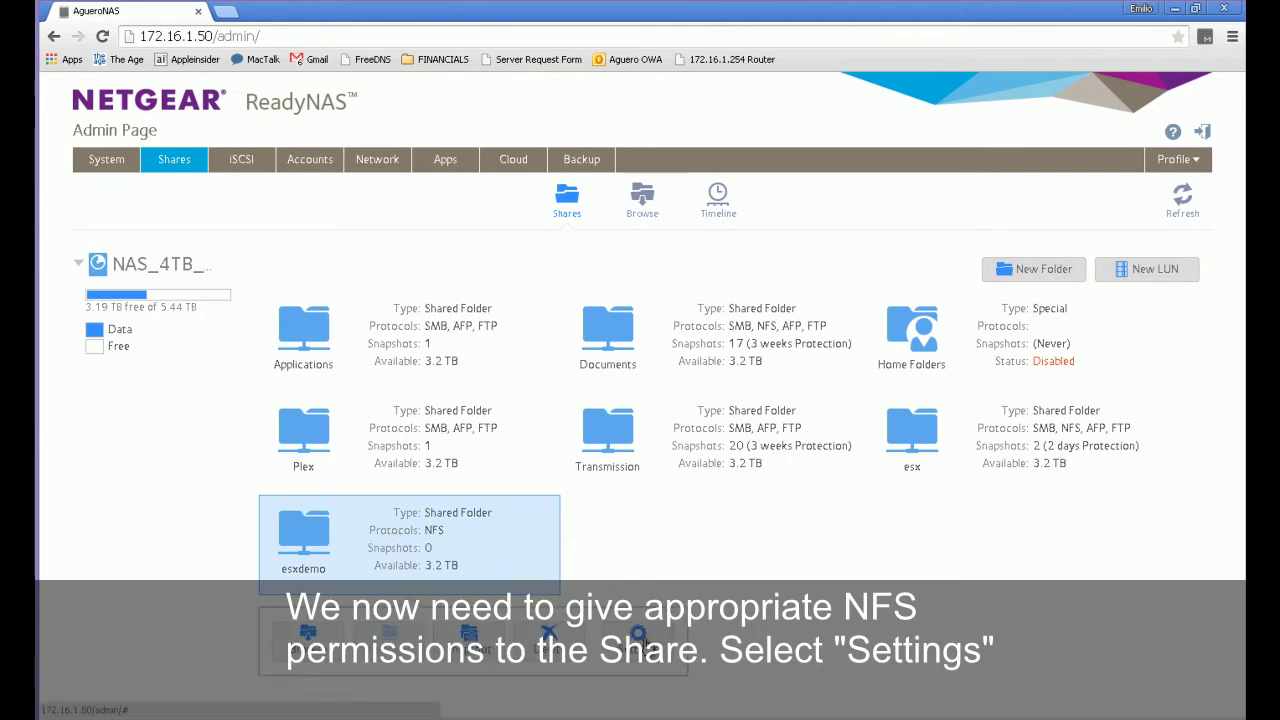
{"action": "left_click", "coordinate": [645, 645]}
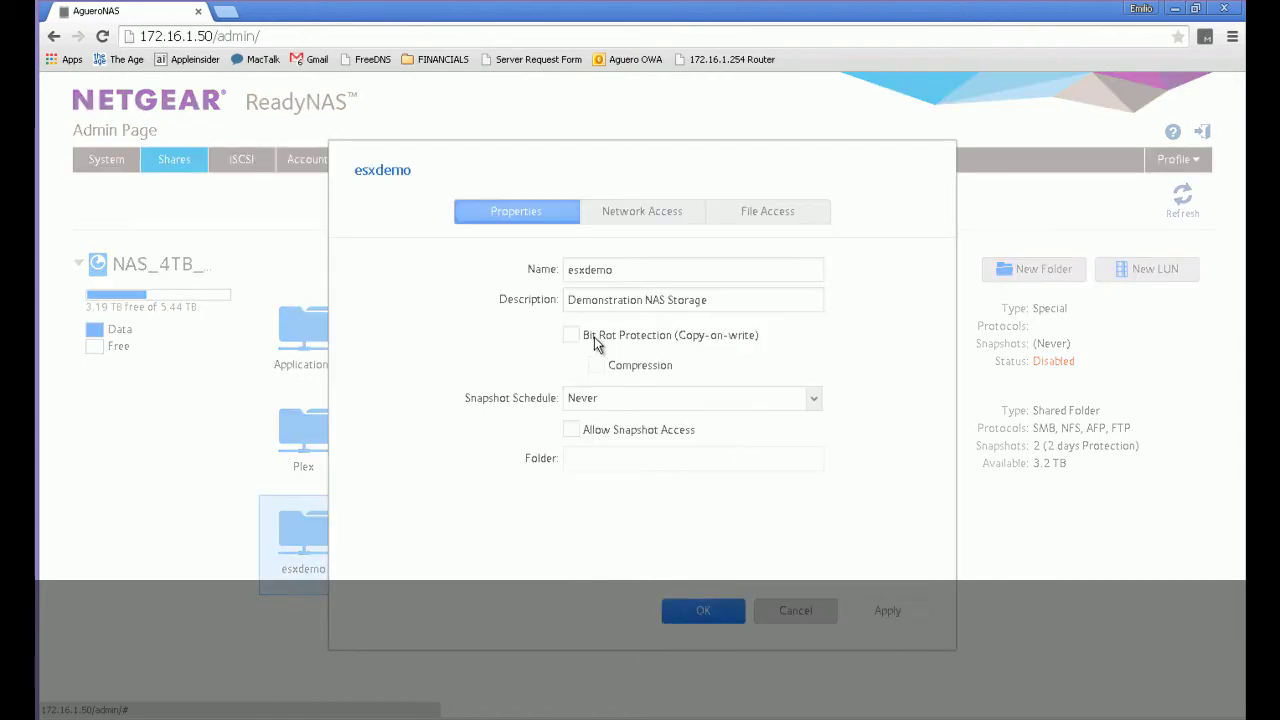
{"action": "left_click", "coordinate": [655, 219]}
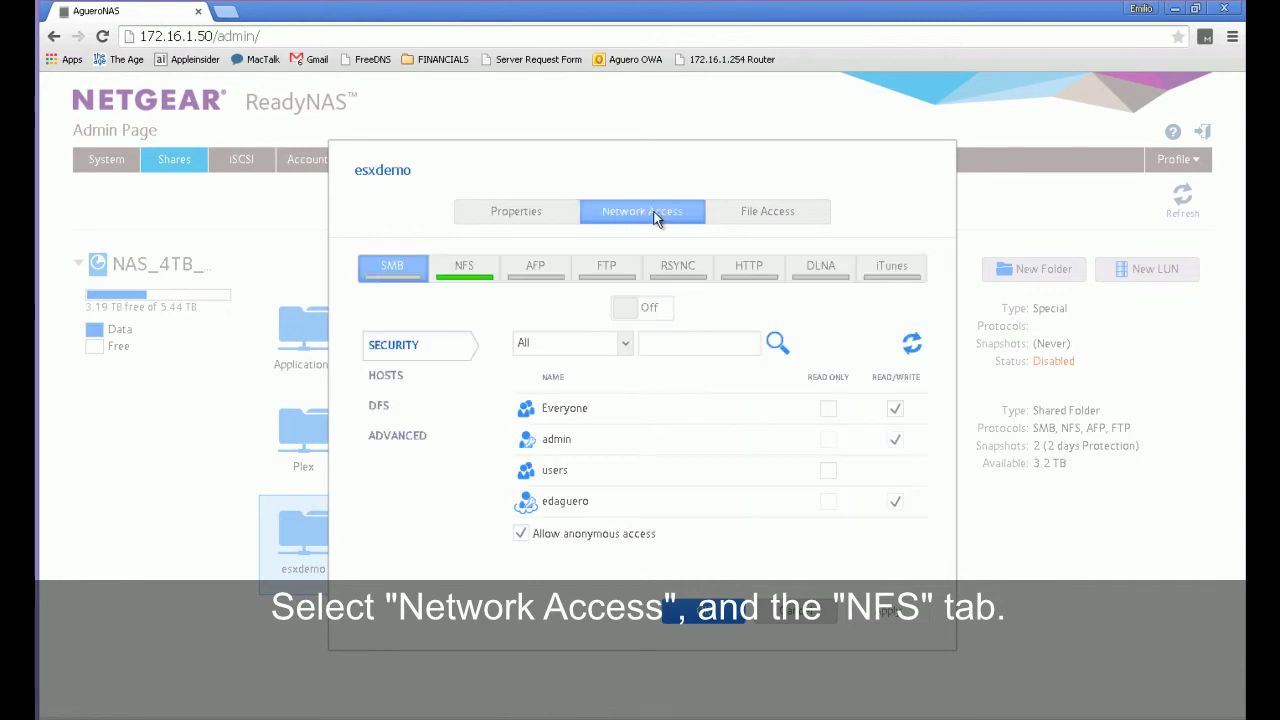
{"action": "left_click", "coordinate": [465, 268]}
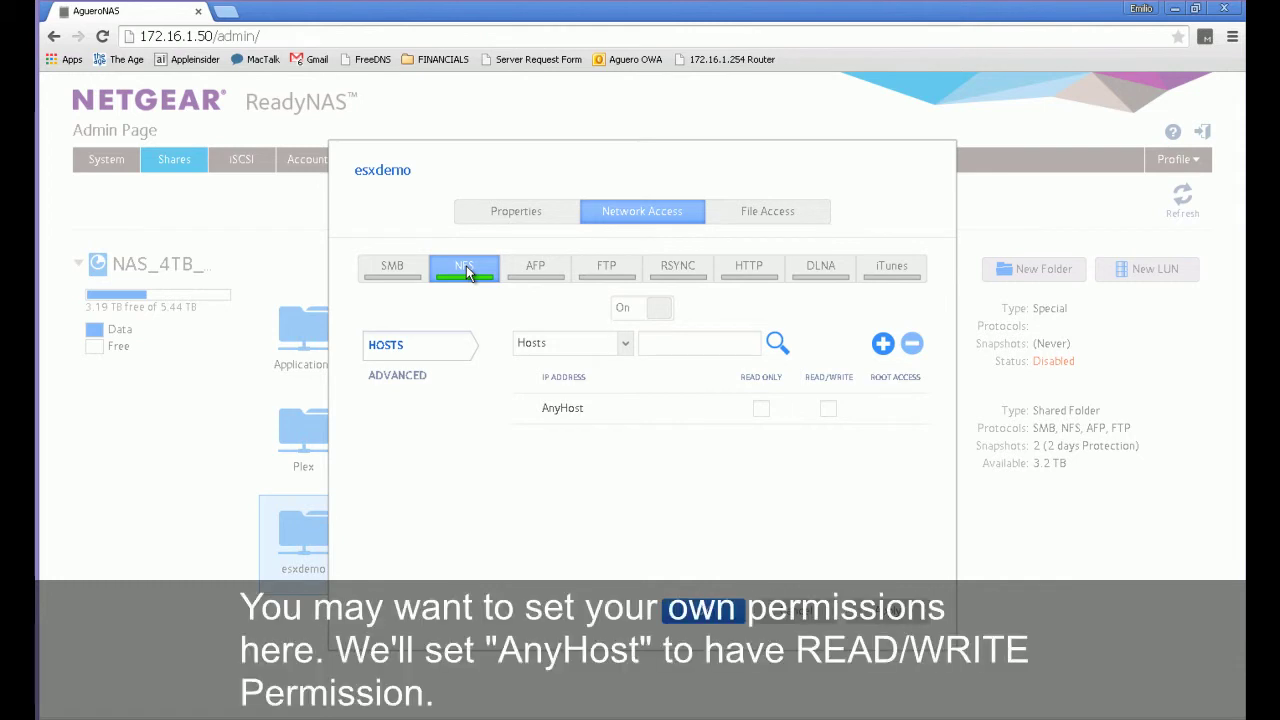
{"action": "left_click", "coordinate": [829, 410]}
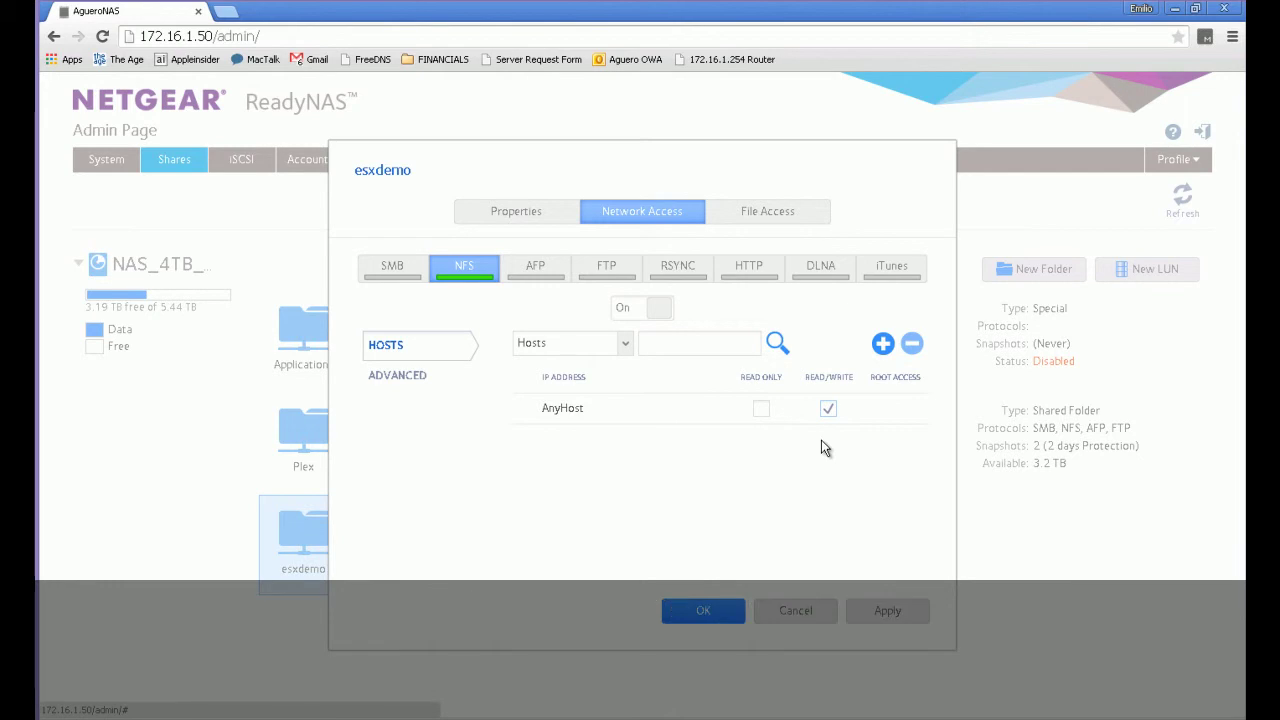
Step: Add host 172.16.1.100 to the share's NFS hosts, grant it root access, and save the permissions
{"action": "left_click", "coordinate": [882, 344]}
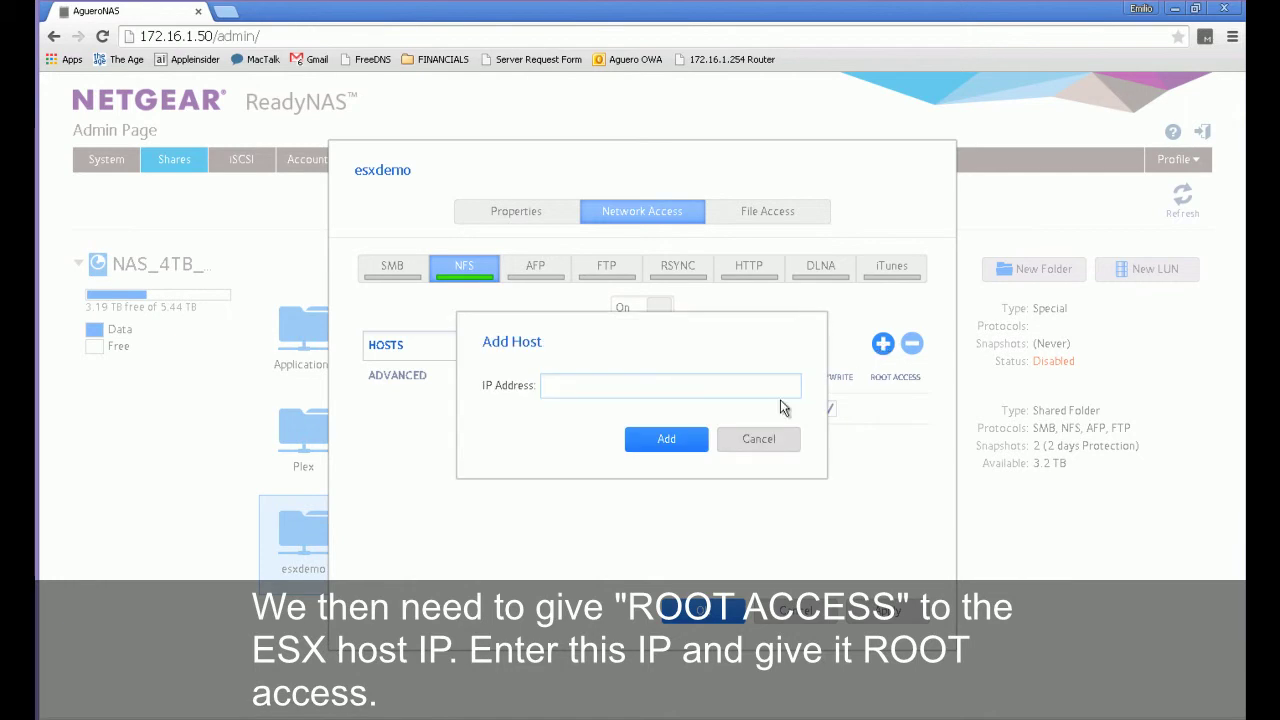
{"action": "left_click", "coordinate": [591, 391]}
{"action": "left_click", "coordinate": [580, 385]}
{"action": "type", "text": "172.16.1.100"}
{"action": "double_click", "coordinate": [603, 389]}
{"action": "left_click", "coordinate": [643, 391]}
{"action": "left_click", "coordinate": [670, 439]}
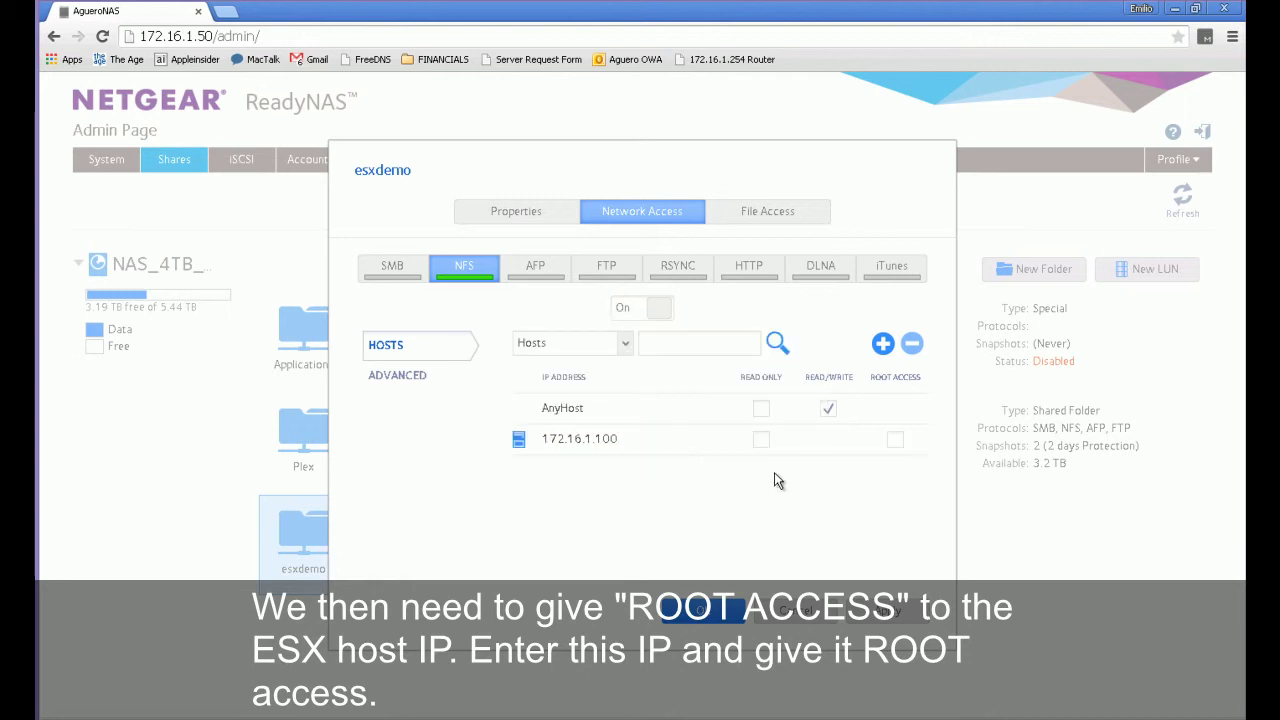
{"action": "left_click", "coordinate": [895, 441]}
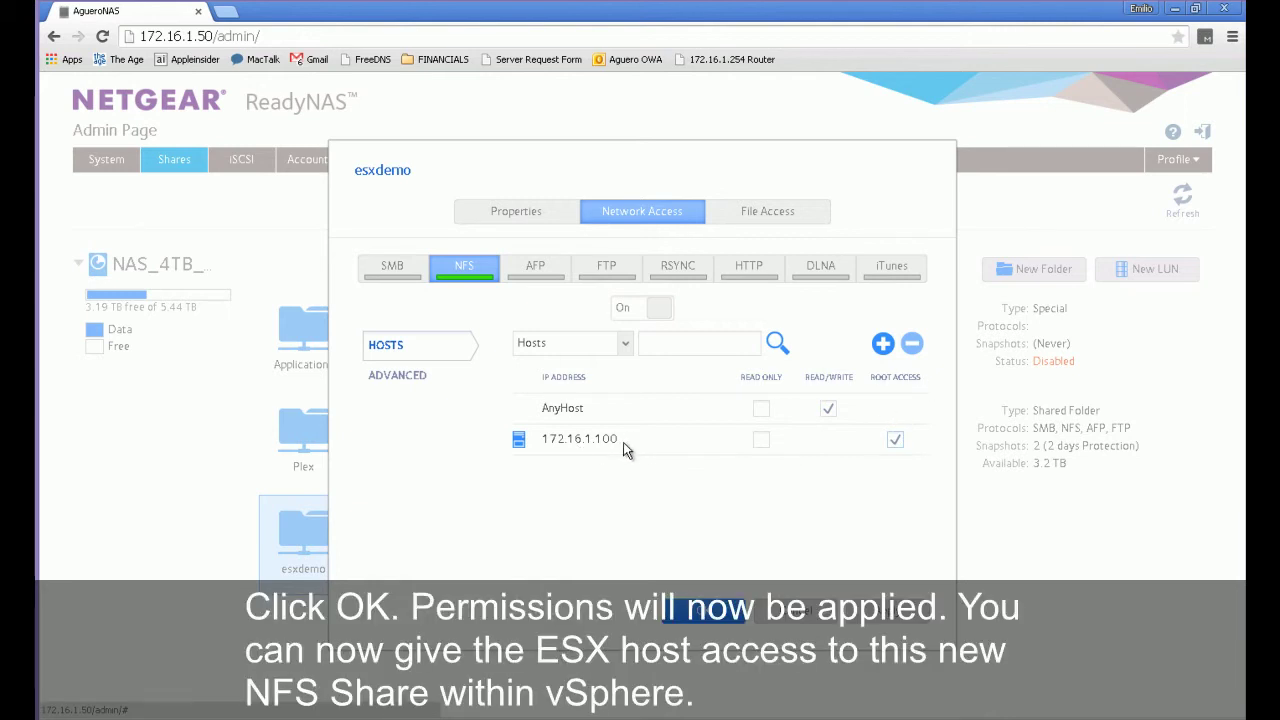
{"action": "left_click", "coordinate": [715, 620]}
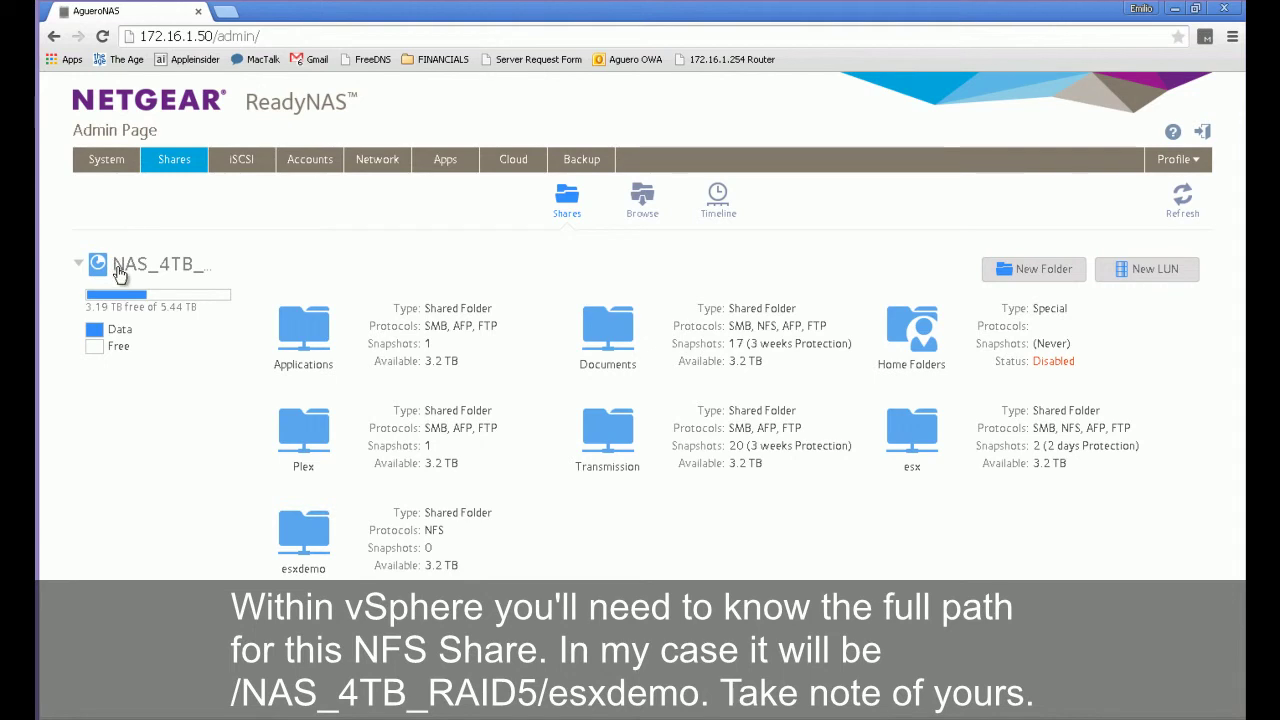
{"action": "left_click", "coordinate": [155, 274]}
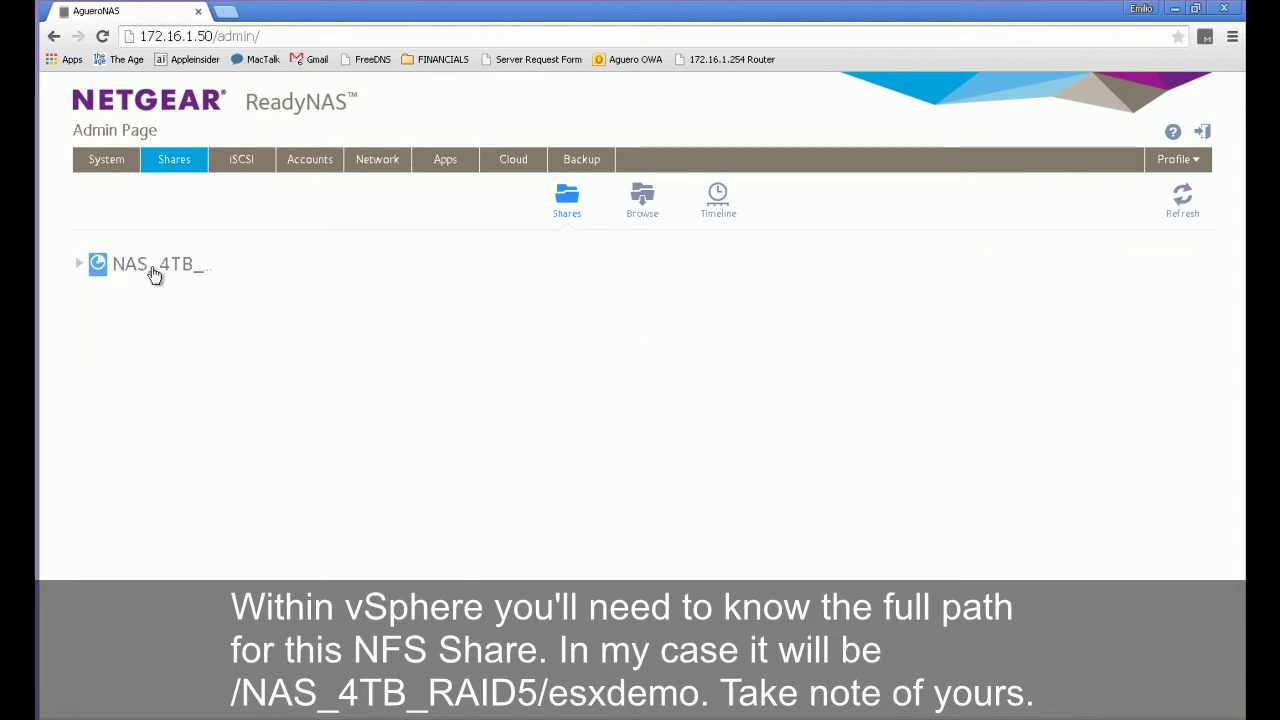
{"action": "left_click", "coordinate": [181, 271]}
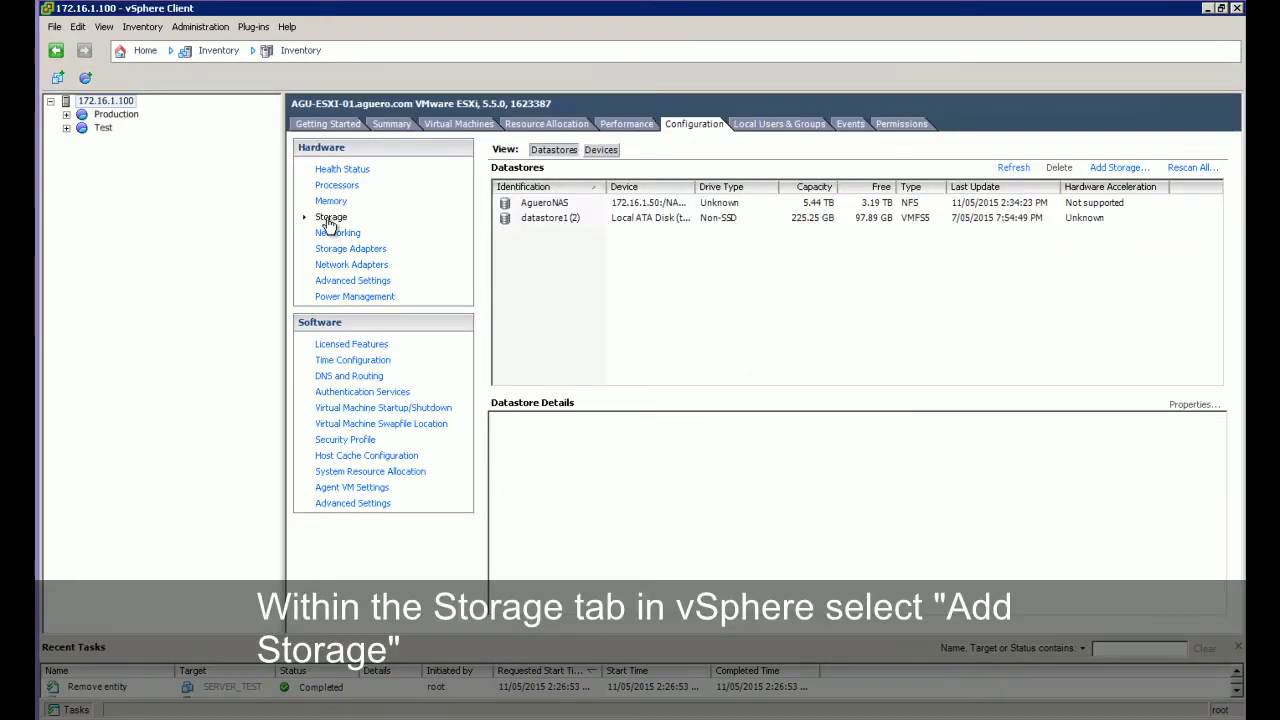
Step: In the vSphere Client, start adding Network File System storage with 172.16.1.50 as the server
{"action": "left_click", "coordinate": [1118, 168]}
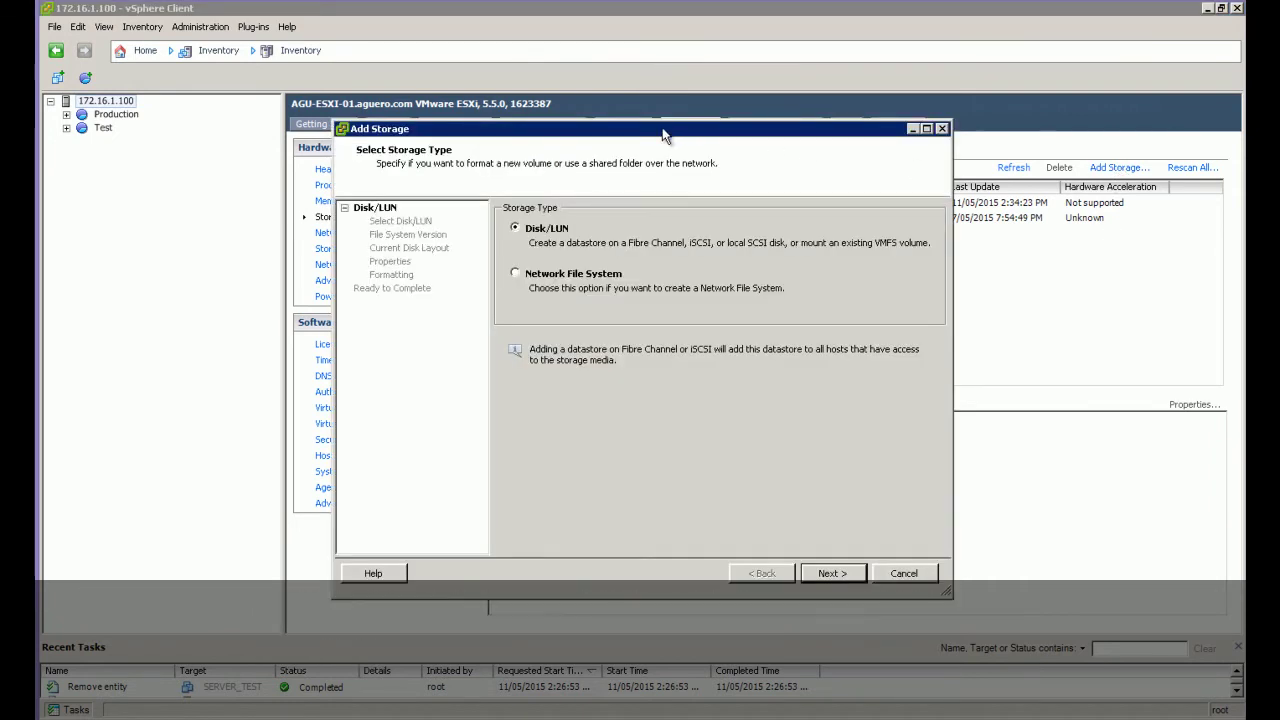
{"action": "left_click", "coordinate": [515, 274]}
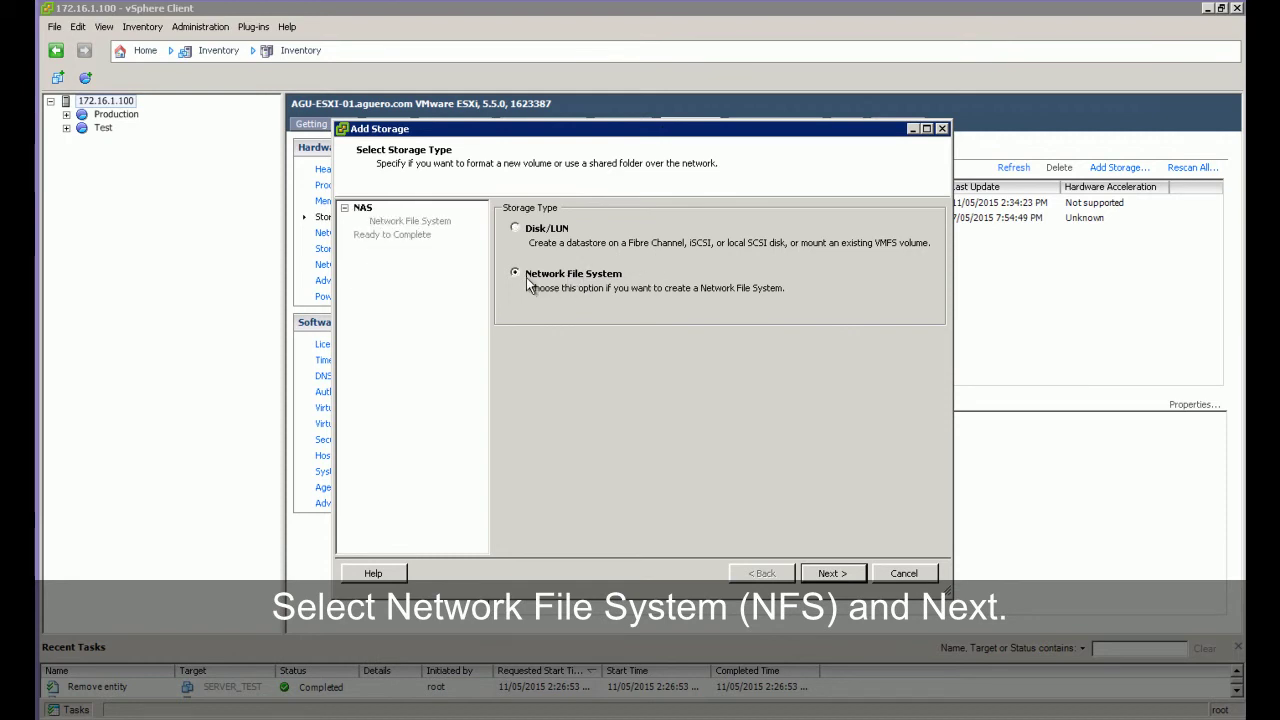
{"action": "left_click", "coordinate": [843, 575]}
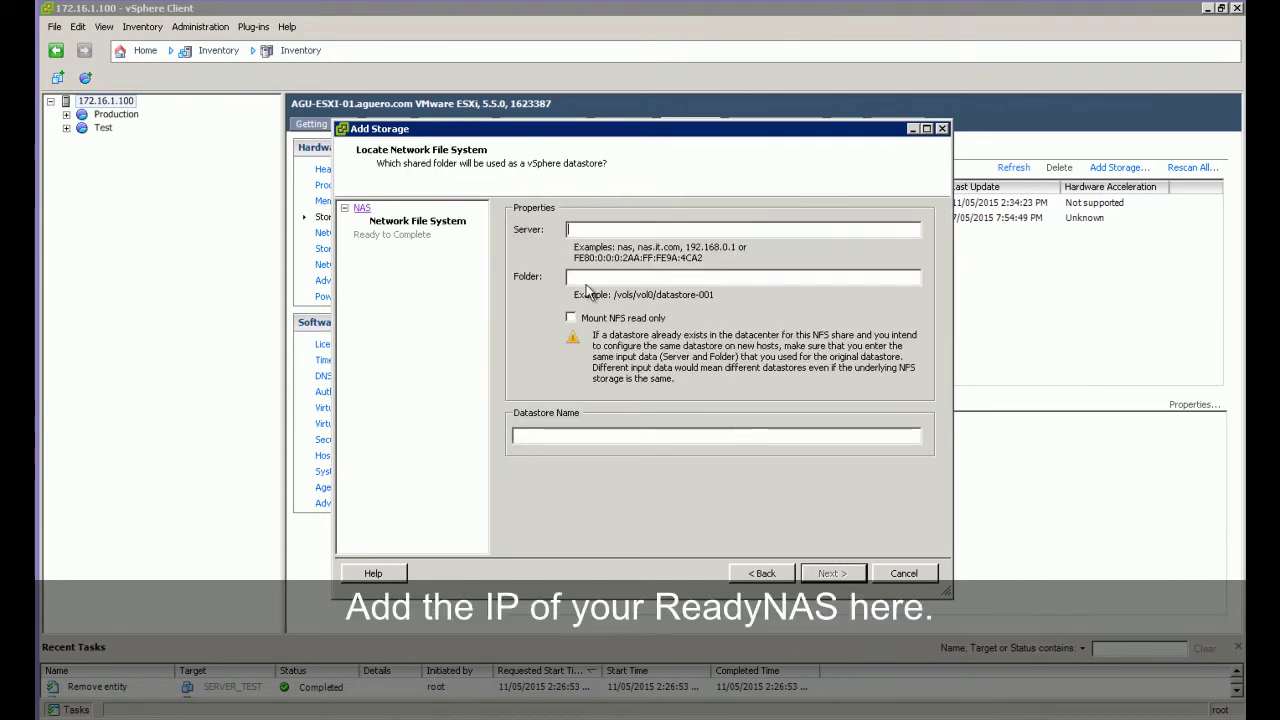
{"action": "type", "text": "172.16.1.50"}
Step: Switch to the ReadyNAS admin page and check the NAS's IPv4 address in the eth0 TCP/IP settings
{"action": "key", "text": "alt+Tab"}
{"action": "left_click", "coordinate": [203, 36]}
{"action": "left_click", "coordinate": [205, 36]}
{"action": "double_click", "coordinate": [206, 36]}
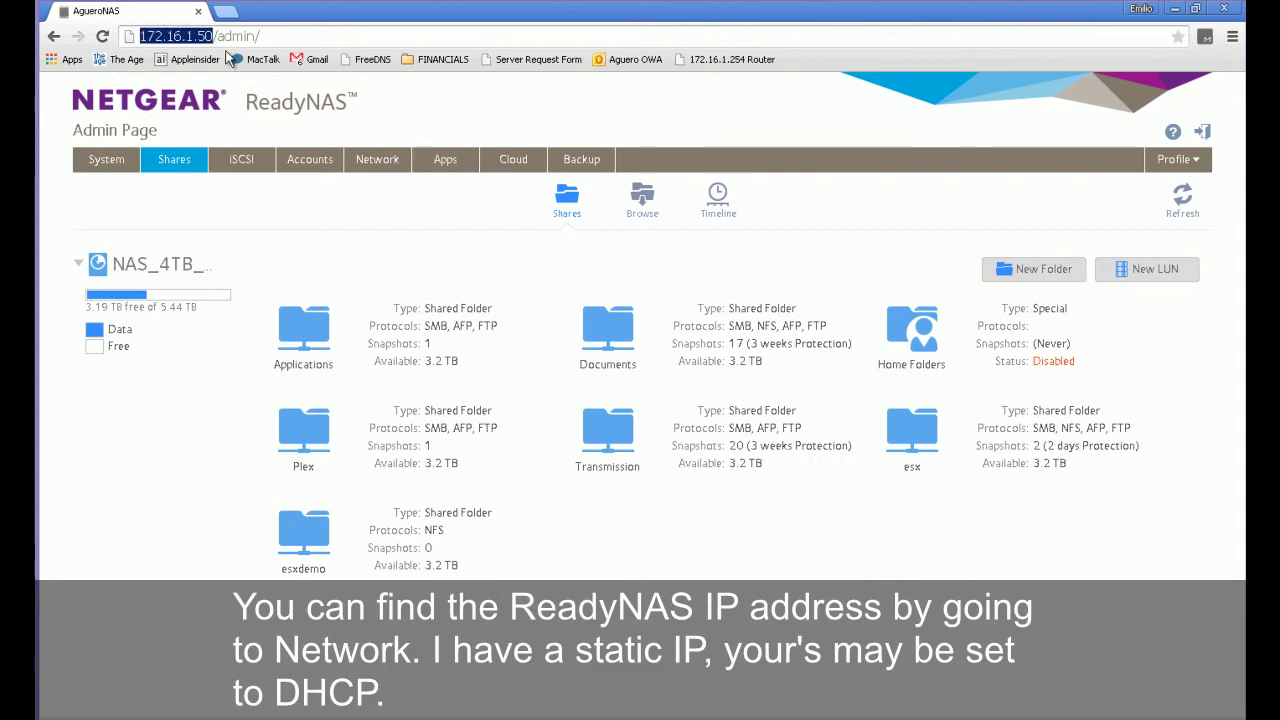
{"action": "left_click", "coordinate": [362, 275]}
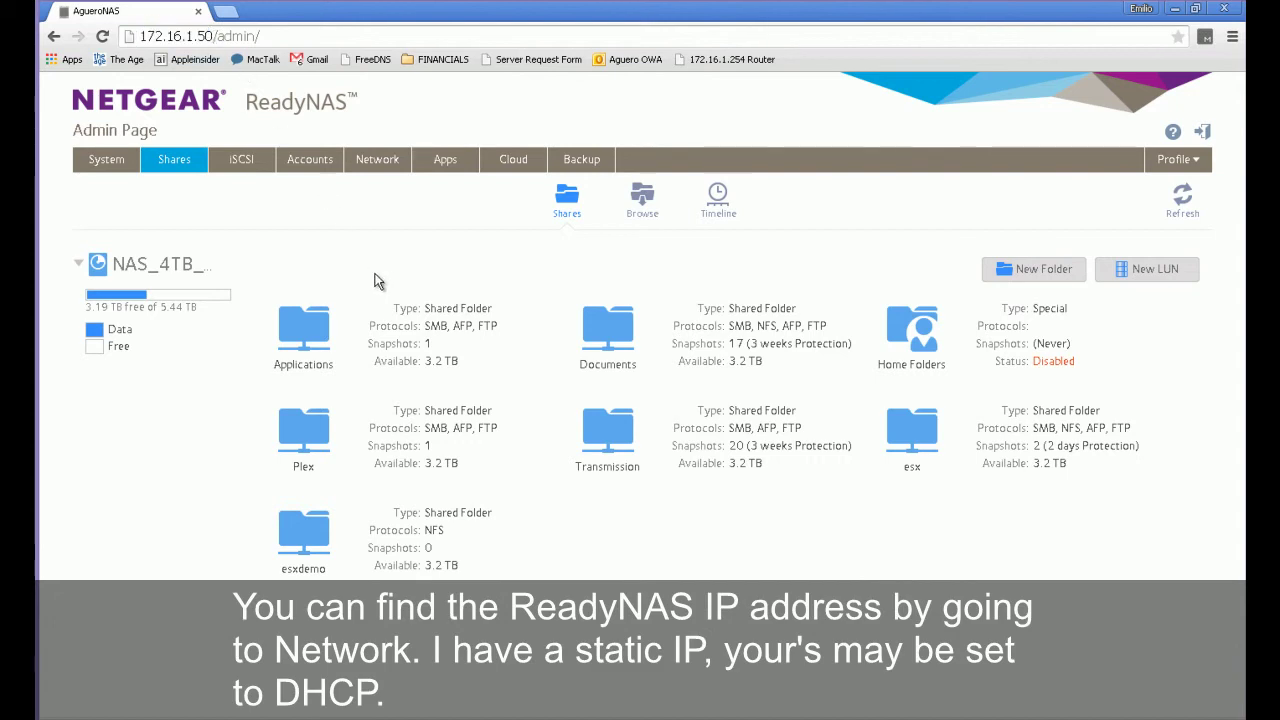
{"action": "left_click", "coordinate": [380, 167]}
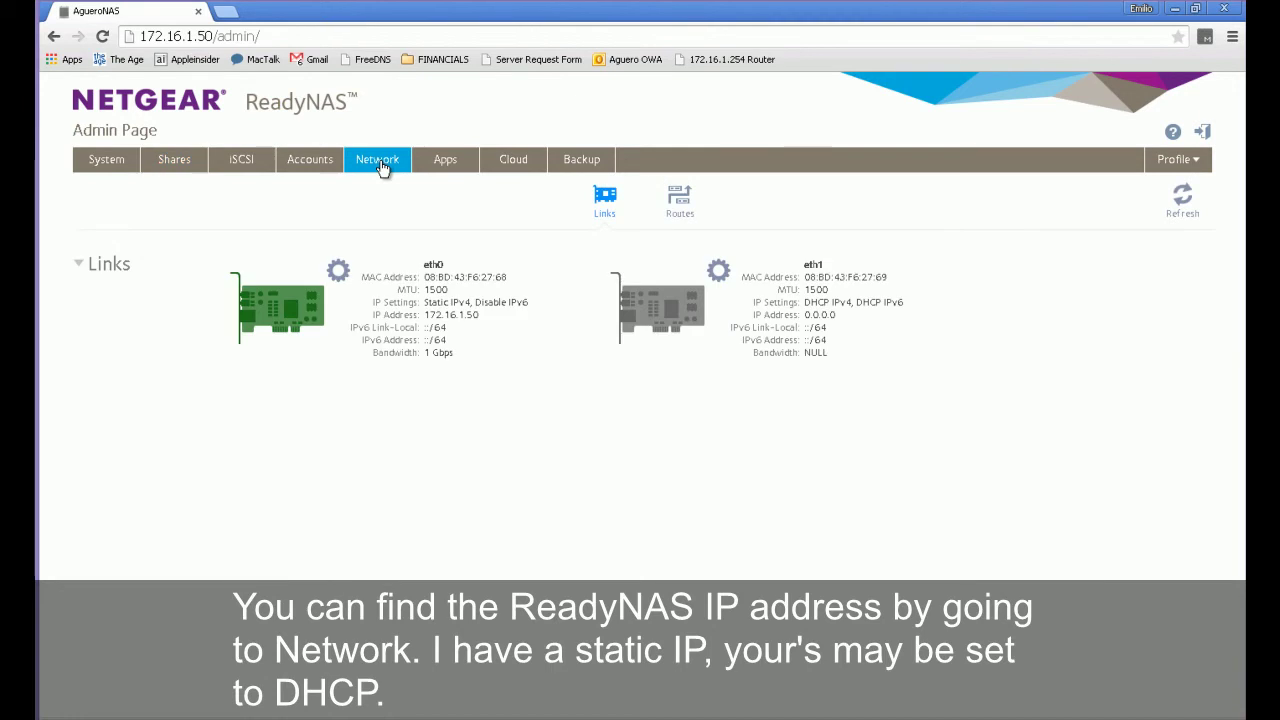
{"action": "left_click", "coordinate": [339, 270]}
{"action": "left_click", "coordinate": [490, 335]}
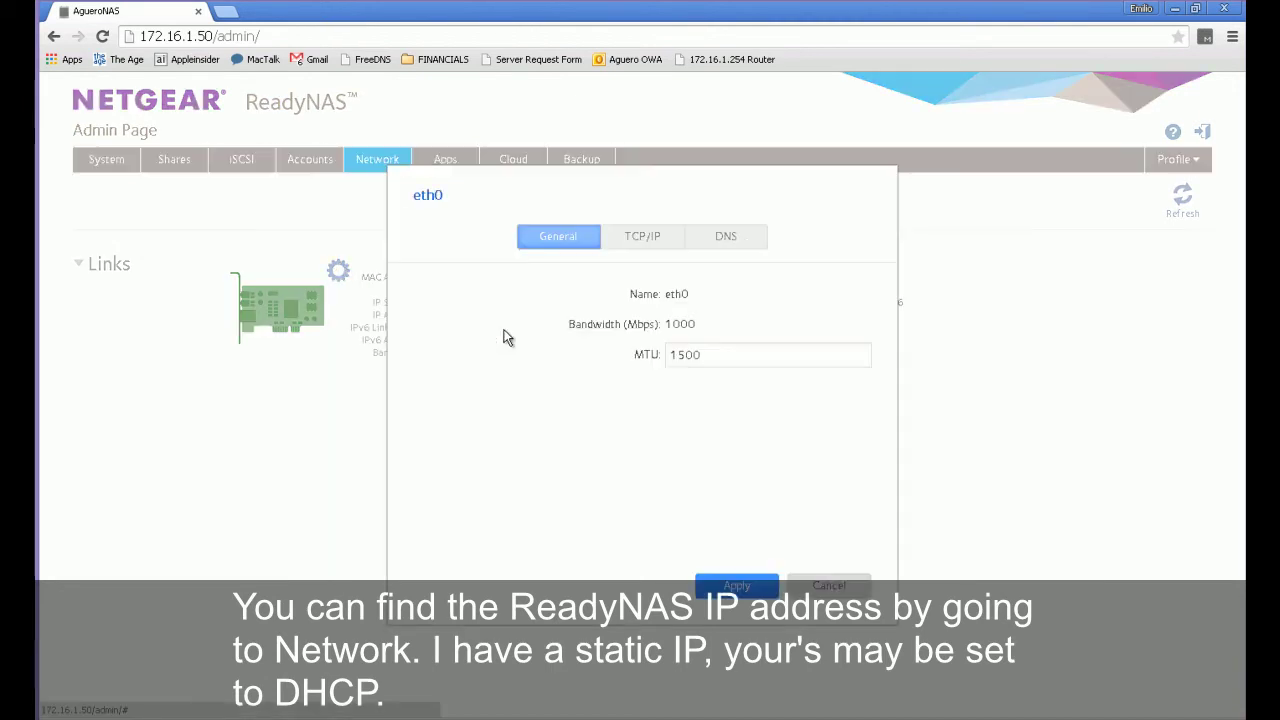
{"action": "left_click", "coordinate": [634, 241]}
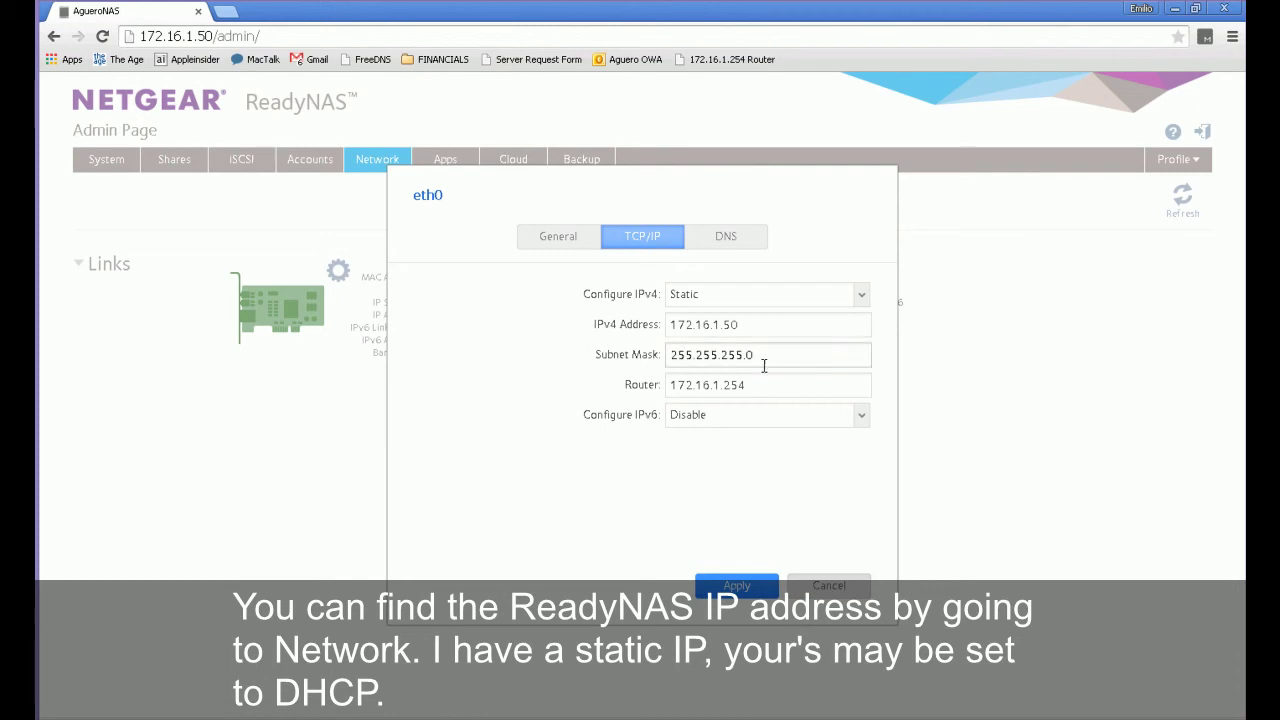
{"action": "left_click_drag", "start_coordinate": [746, 329], "coordinate": [660, 332]}
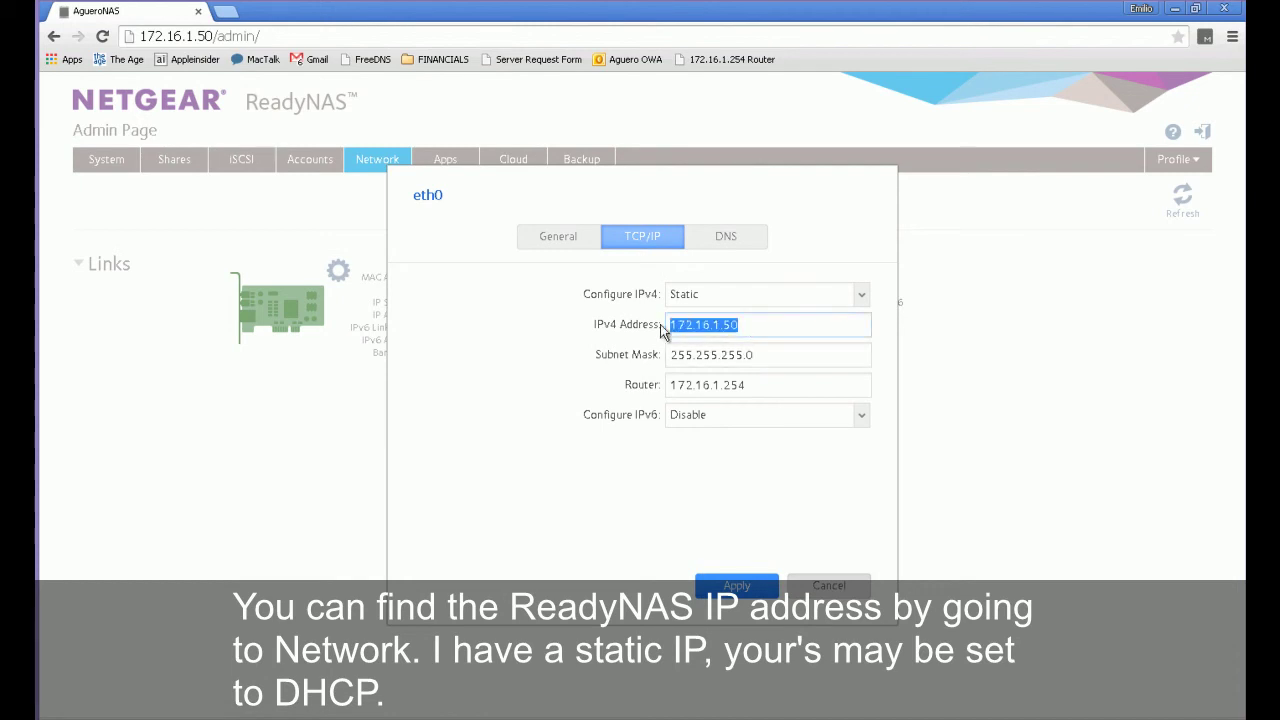
Step: Examine the eth0 IPv4 configuration options and address, and close the network settings without applying changes
{"action": "left_click", "coordinate": [764, 336]}
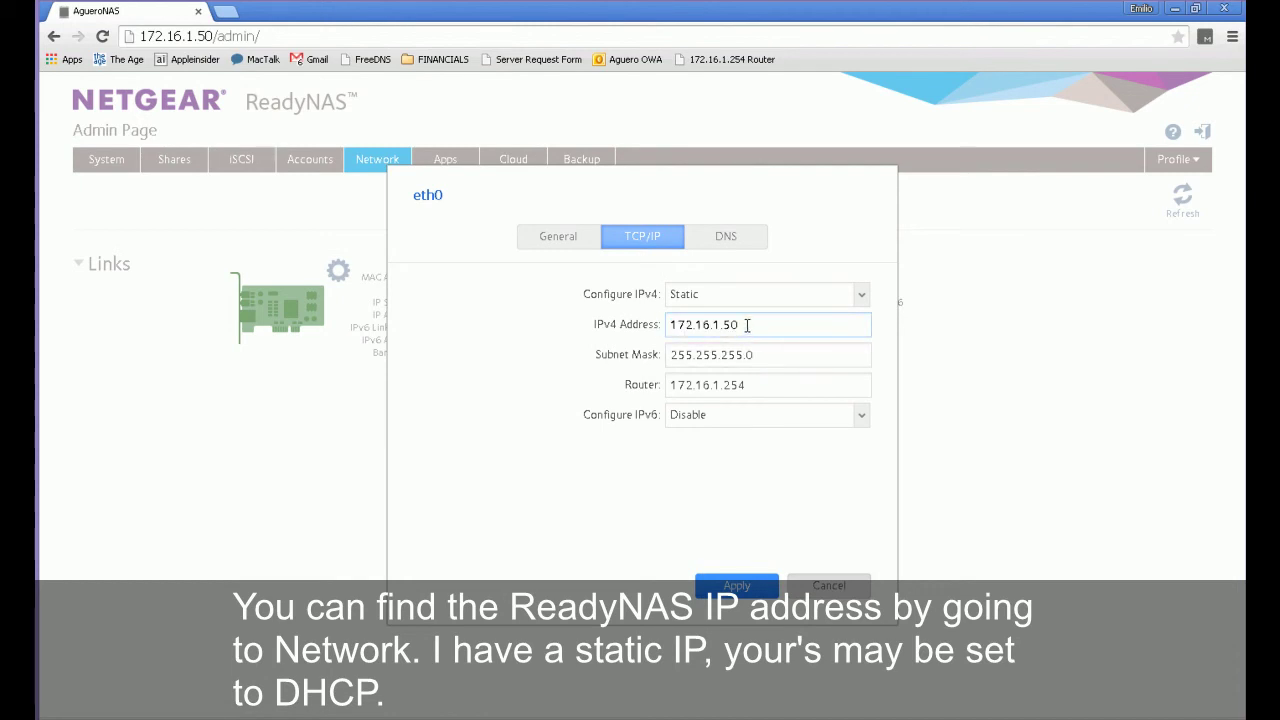
{"action": "left_click", "coordinate": [740, 298]}
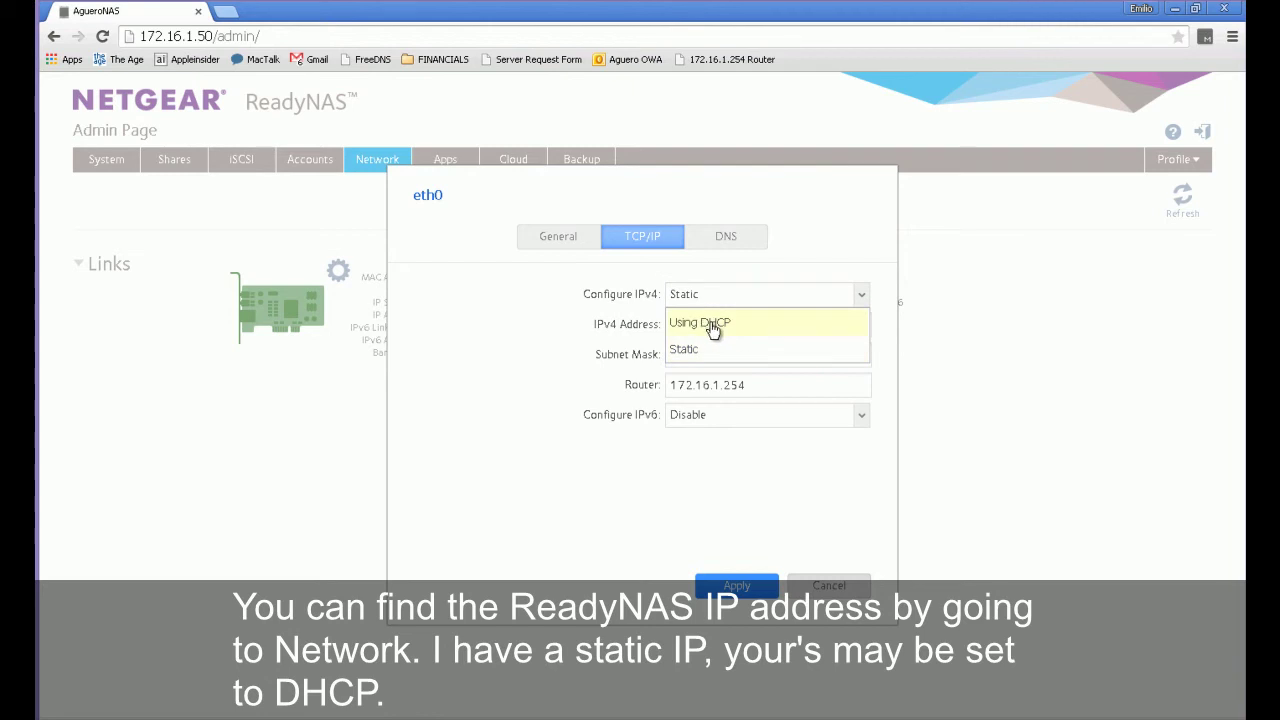
{"action": "left_click", "coordinate": [571, 327]}
{"action": "left_click_drag", "start_coordinate": [786, 326], "coordinate": [663, 325]}
{"action": "left_click", "coordinate": [711, 511]}
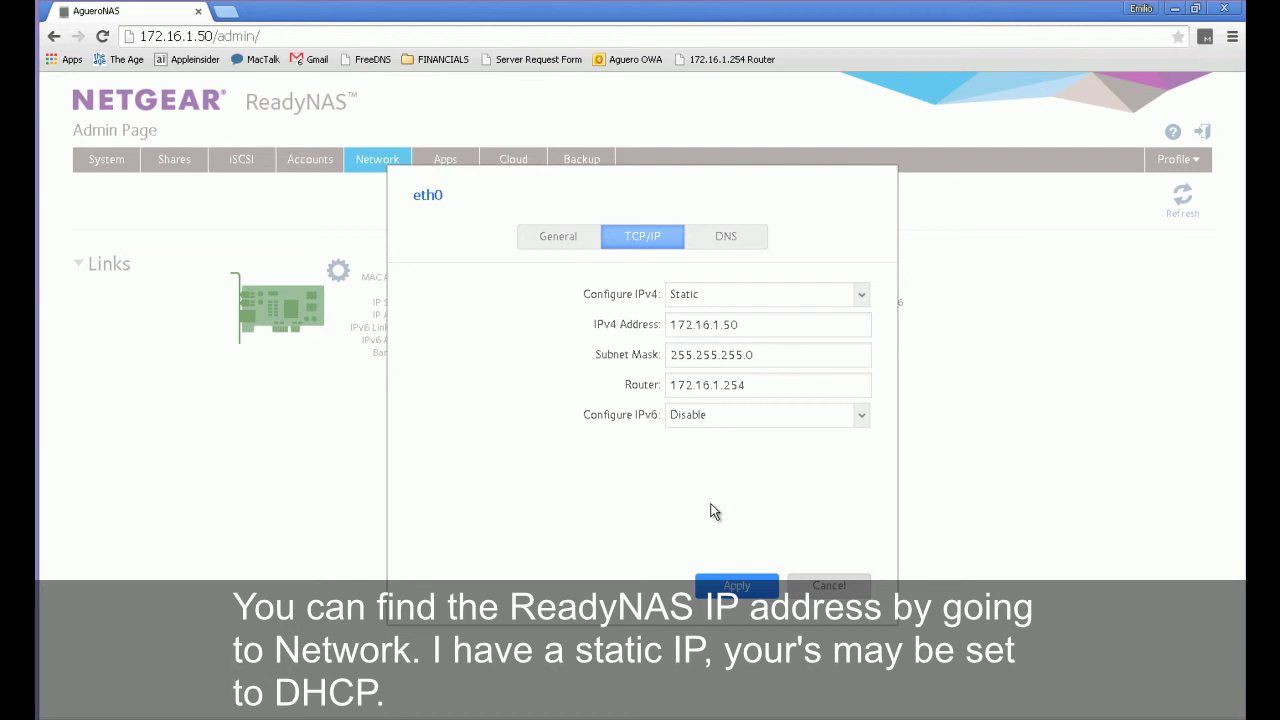
{"action": "left_click", "coordinate": [823, 590]}
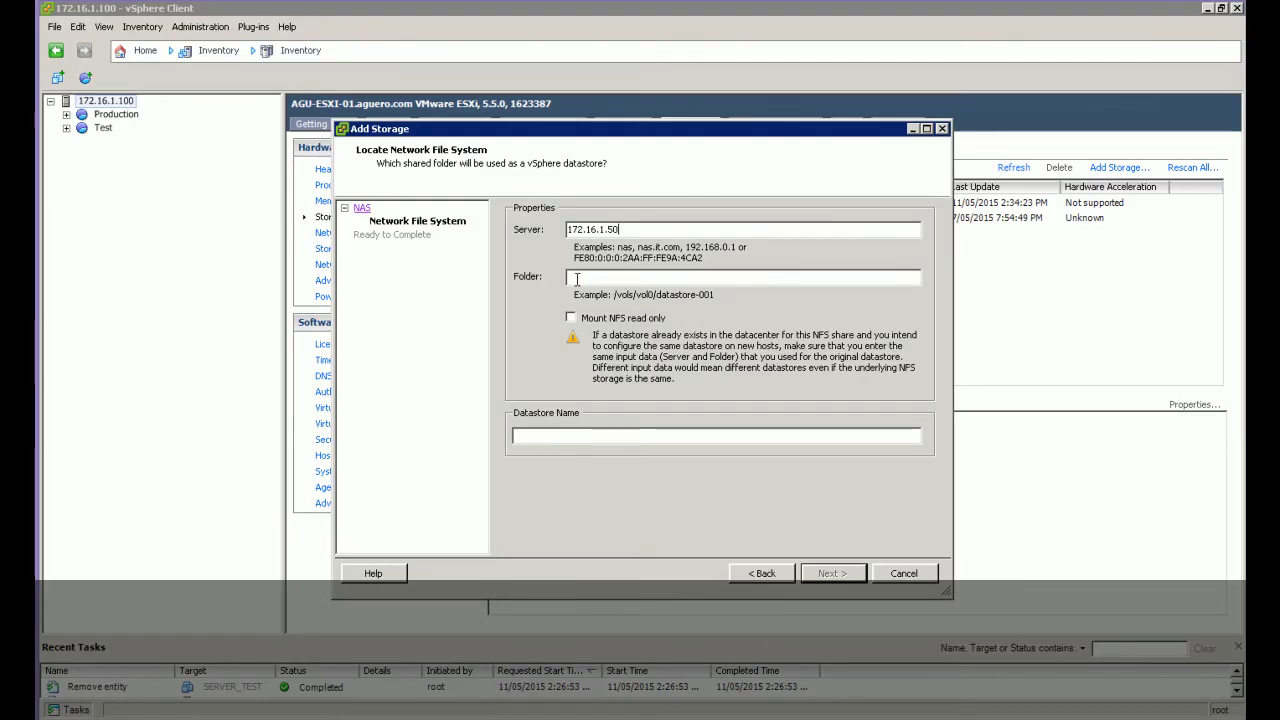
Step: In the vSphere Client, set the NFS folder to /NAS_4TB_RAID5/esxdemo and name the datastore My_NAS_Storage
{"action": "left_click", "coordinate": [589, 279]}
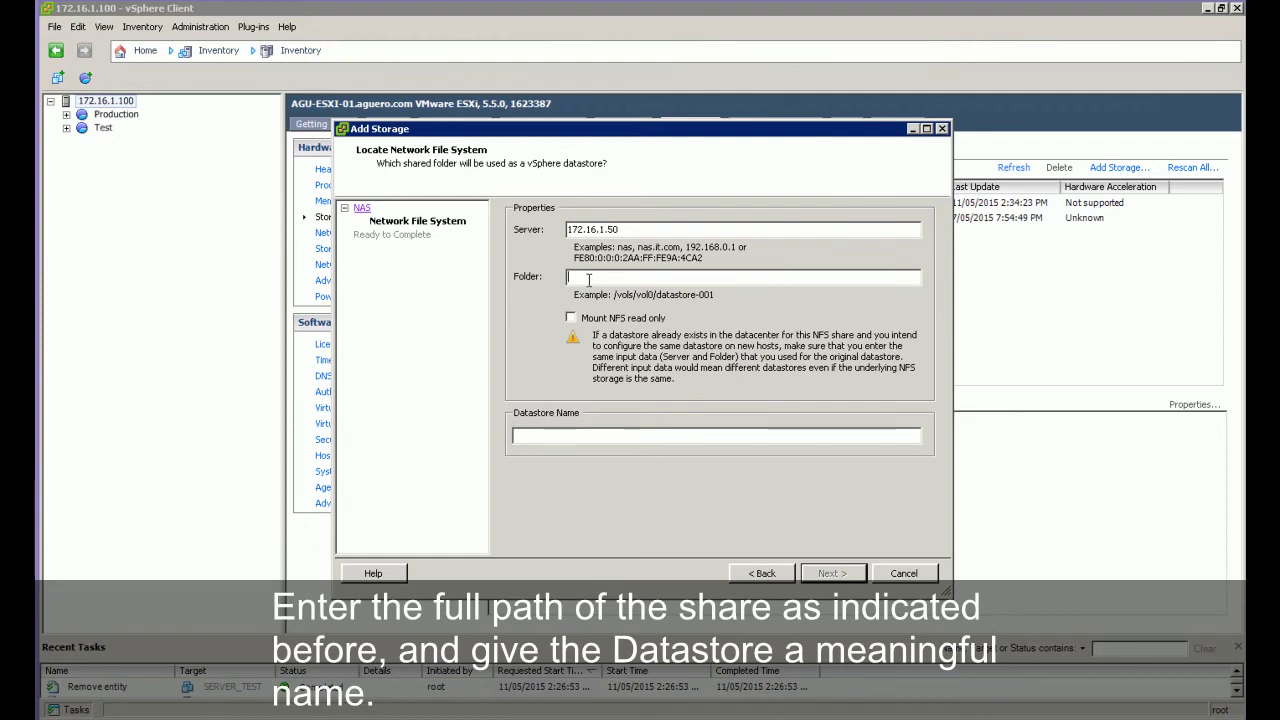
{"action": "type", "text": "/NAS14TB_RAID5/e"}
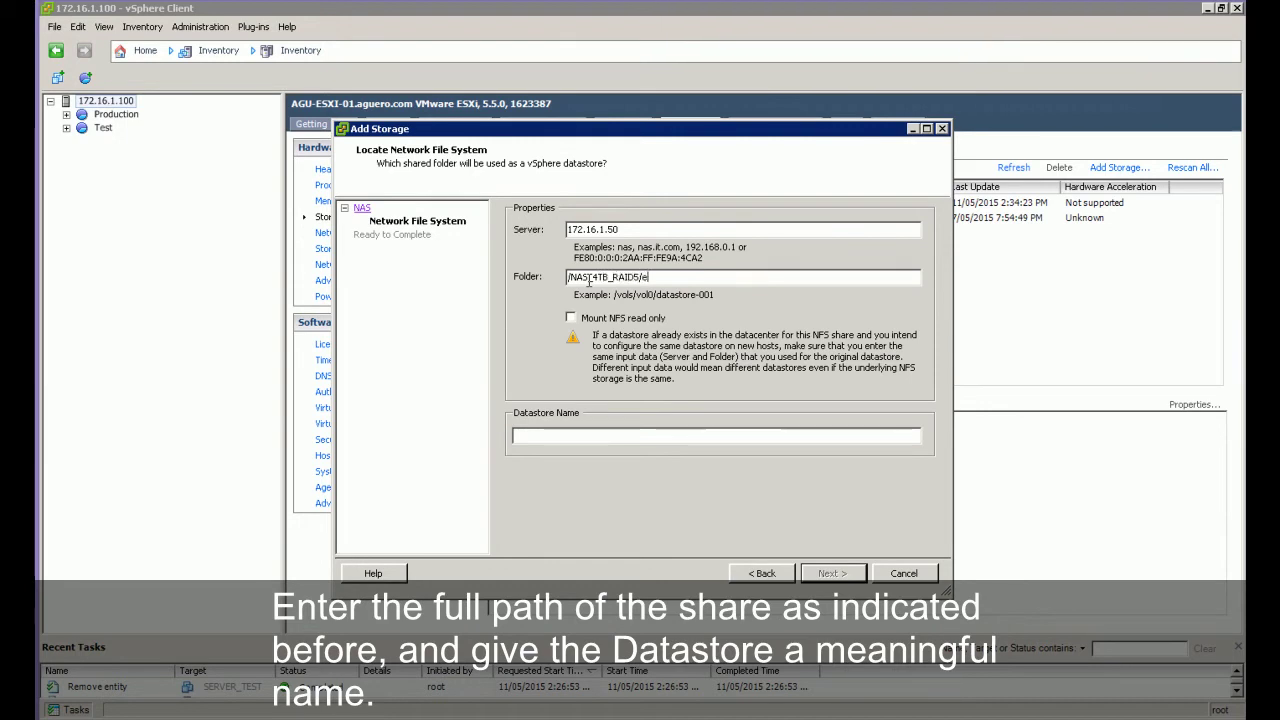
{"action": "type", "text": "sxdemo"}
{"action": "left_click", "coordinate": [550, 437]}
{"action": "type", "text": "My_NAS"}
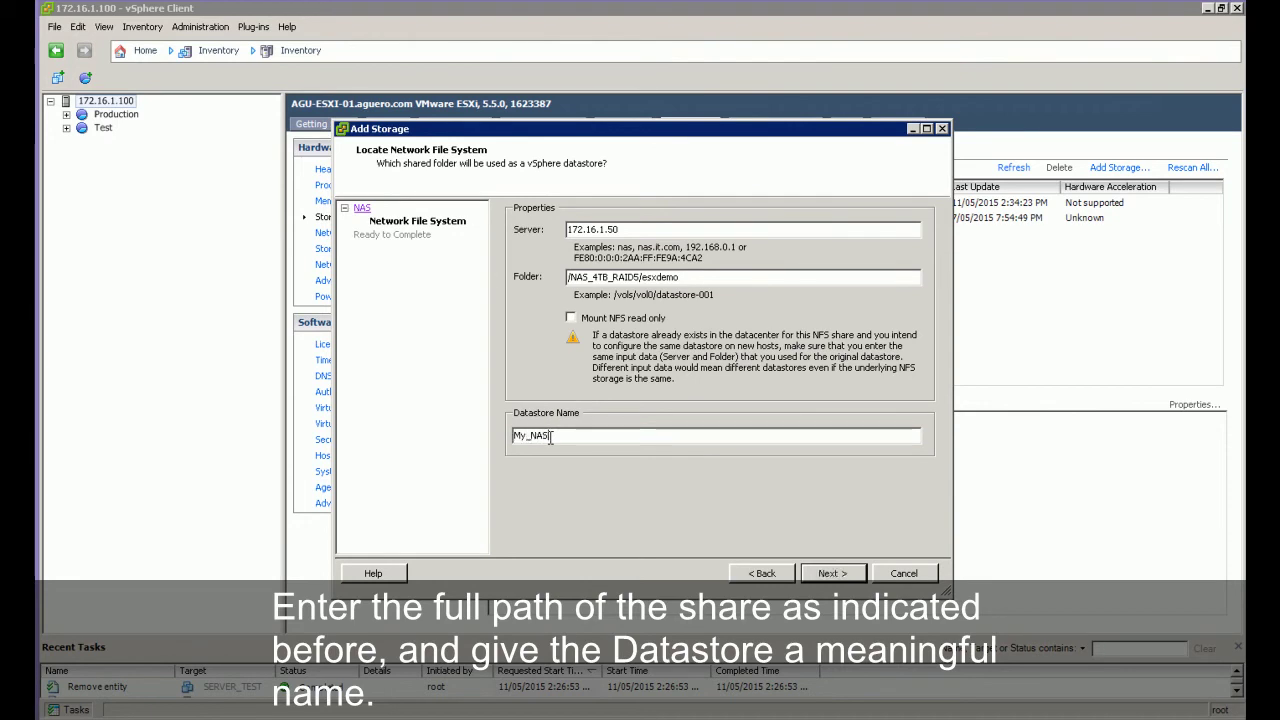
{"action": "type", "text": "_Storage"}
Step: Finish adding the NFS datastore and check the details of My_NAS_Storage in the datastore list
{"action": "left_click", "coordinate": [832, 574]}
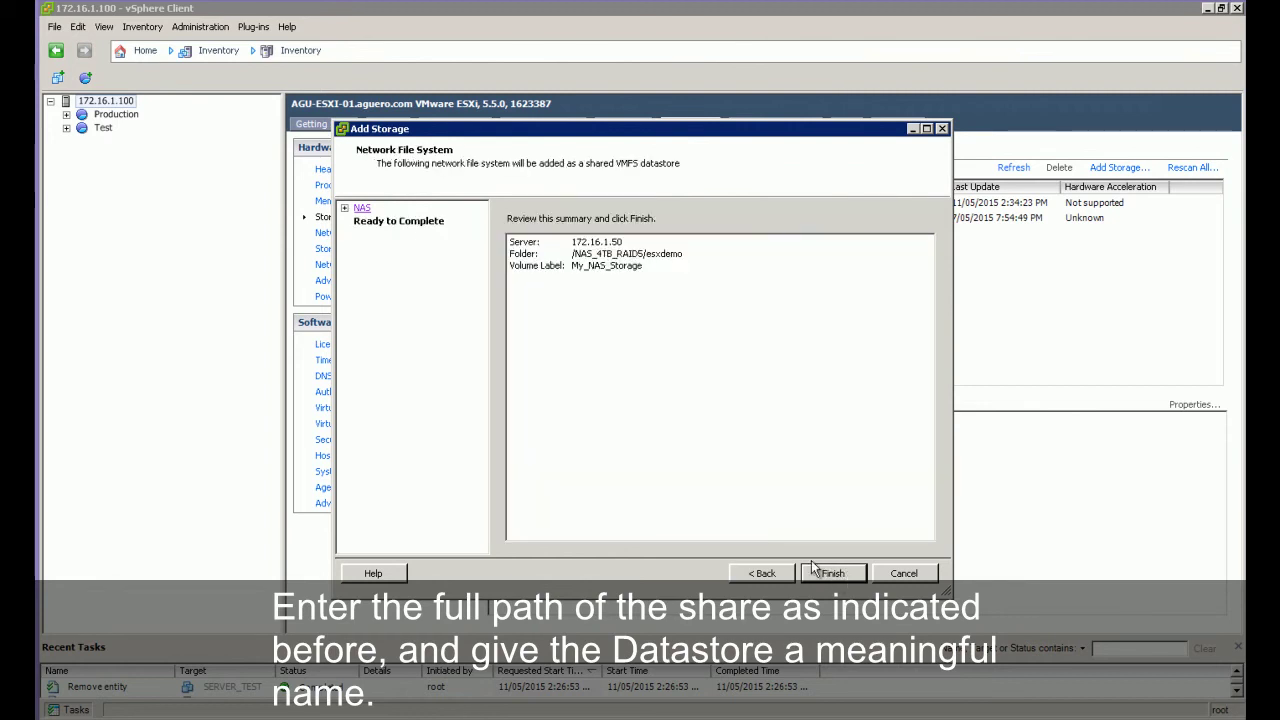
{"action": "left_click", "coordinate": [833, 572]}
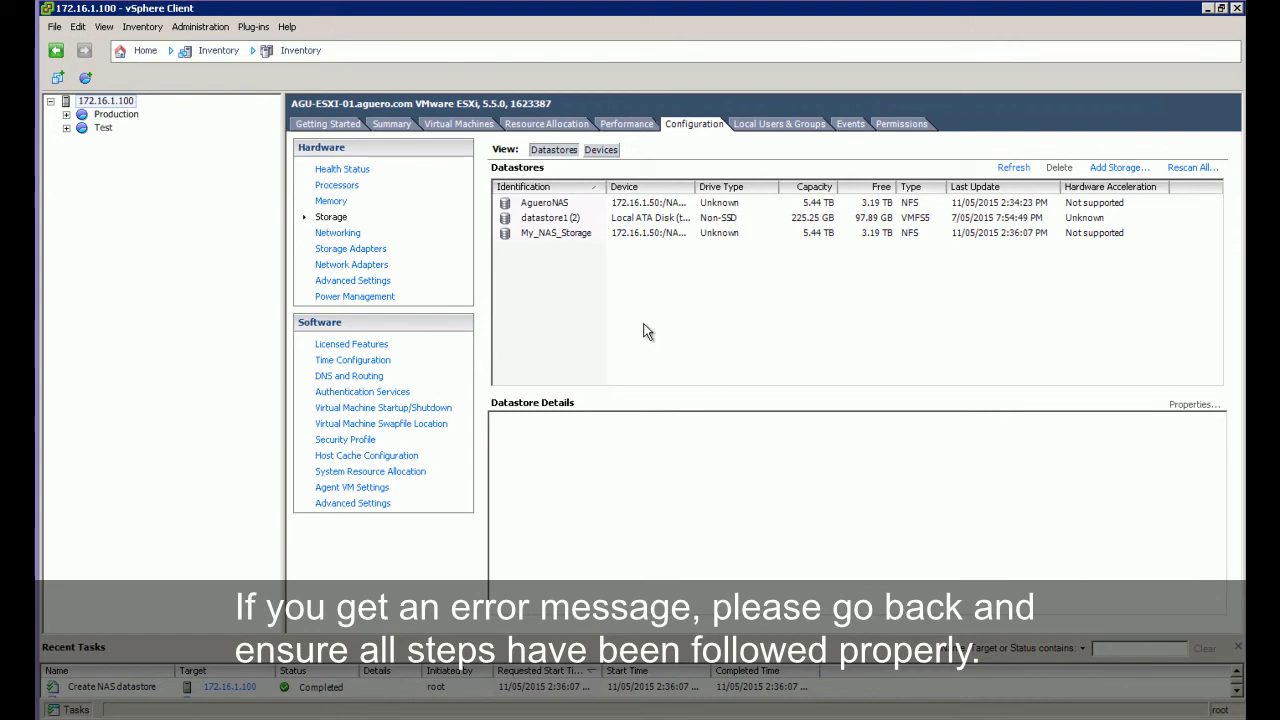
{"action": "left_click", "coordinate": [560, 233]}
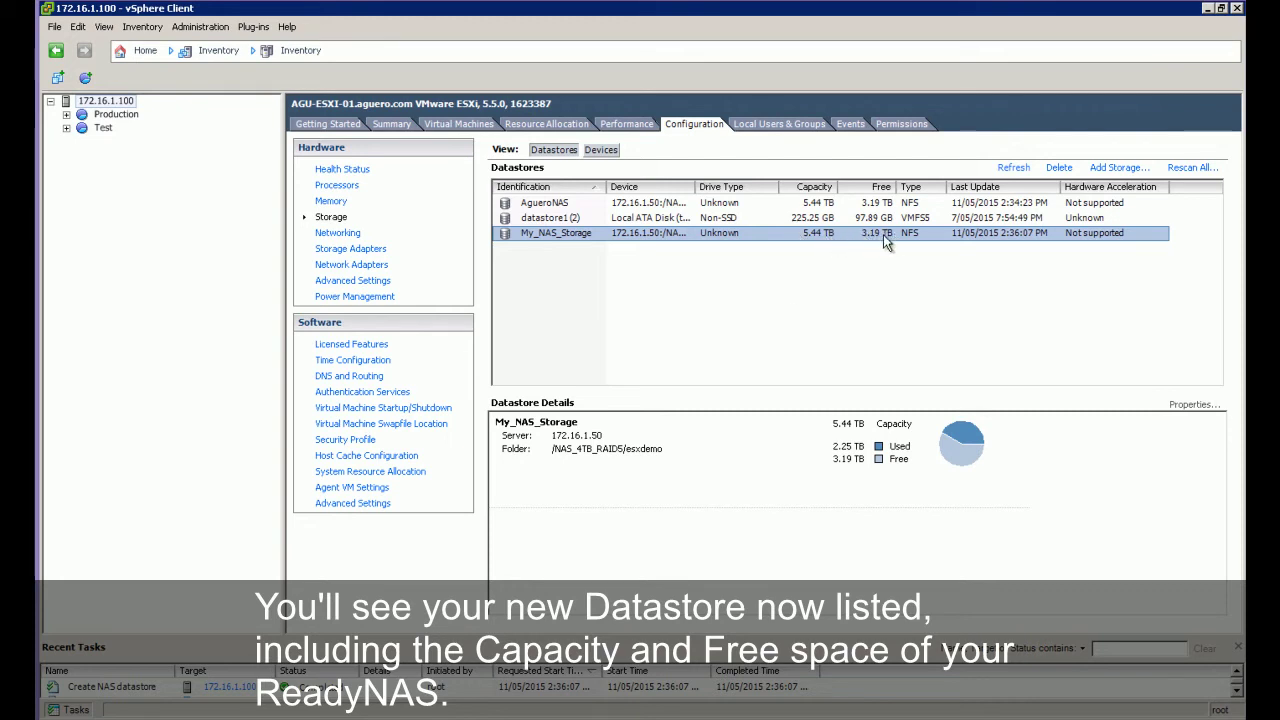
{"action": "left_click", "coordinate": [884, 292]}
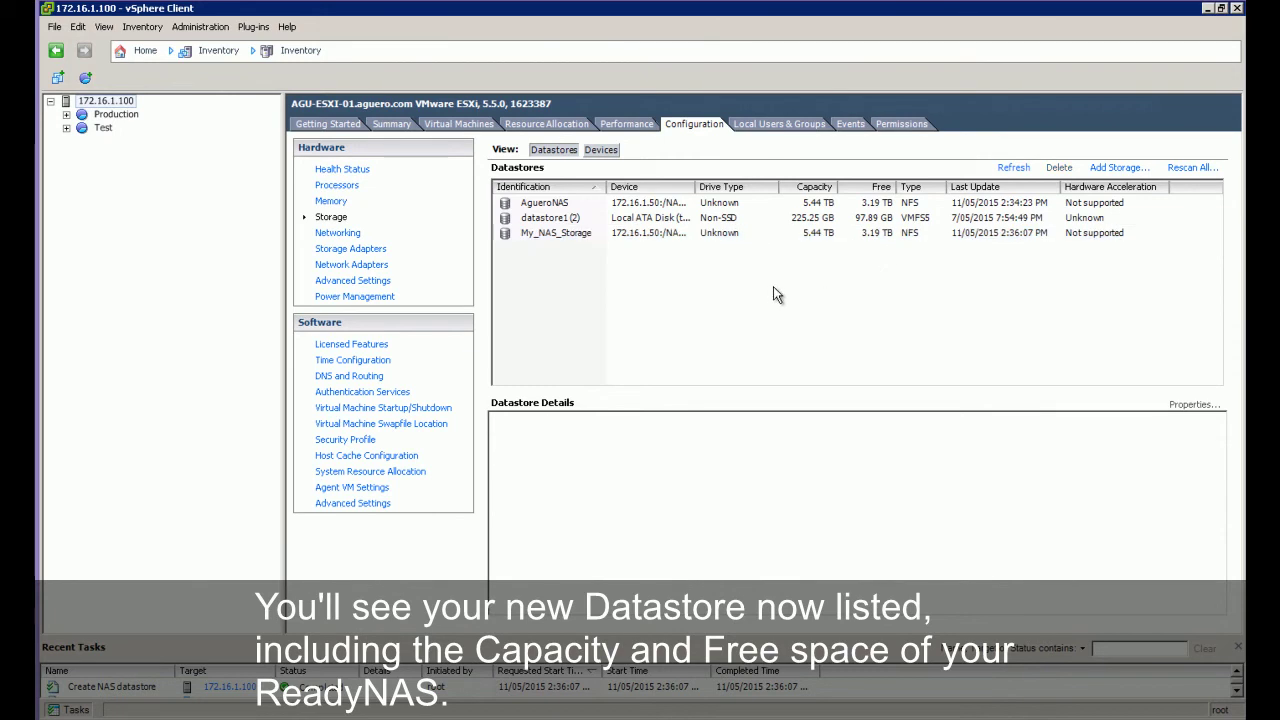
Step: Start creating a virtual machine named test_vm in the Test resource pool and proceed to its destination storage selection
{"action": "left_click", "coordinate": [100, 127]}
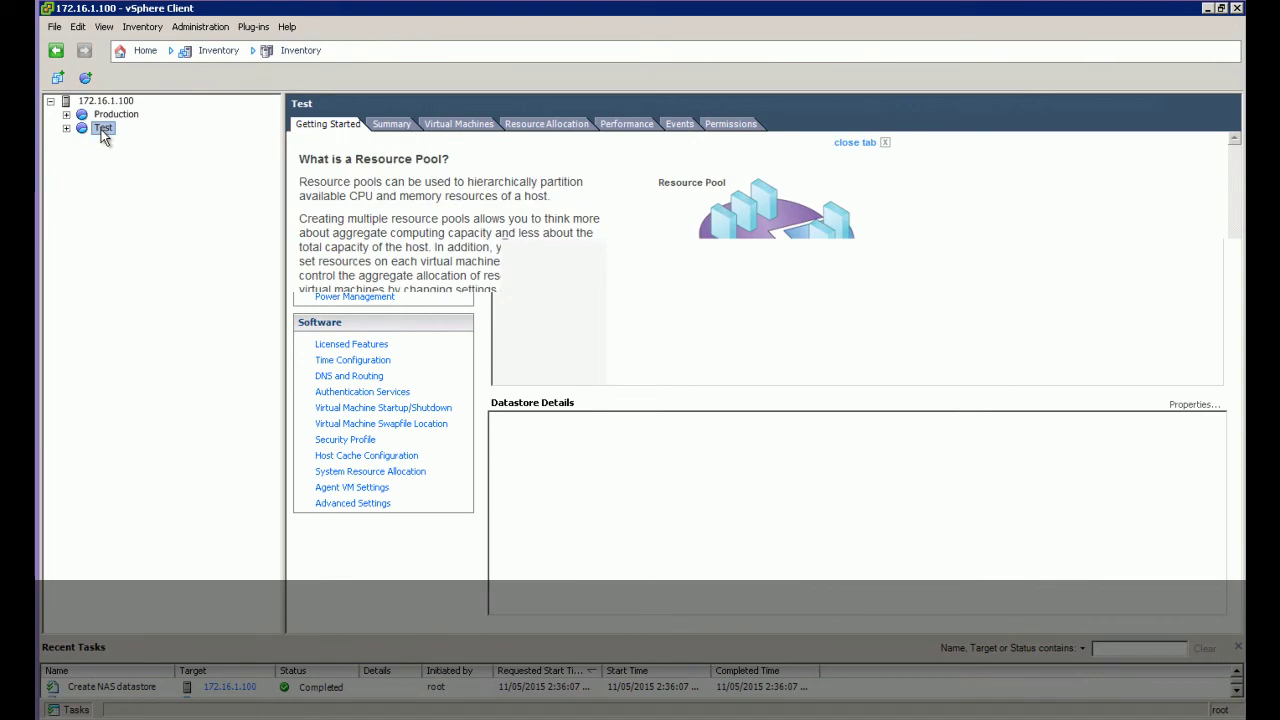
{"action": "right_click", "coordinate": [101, 129]}
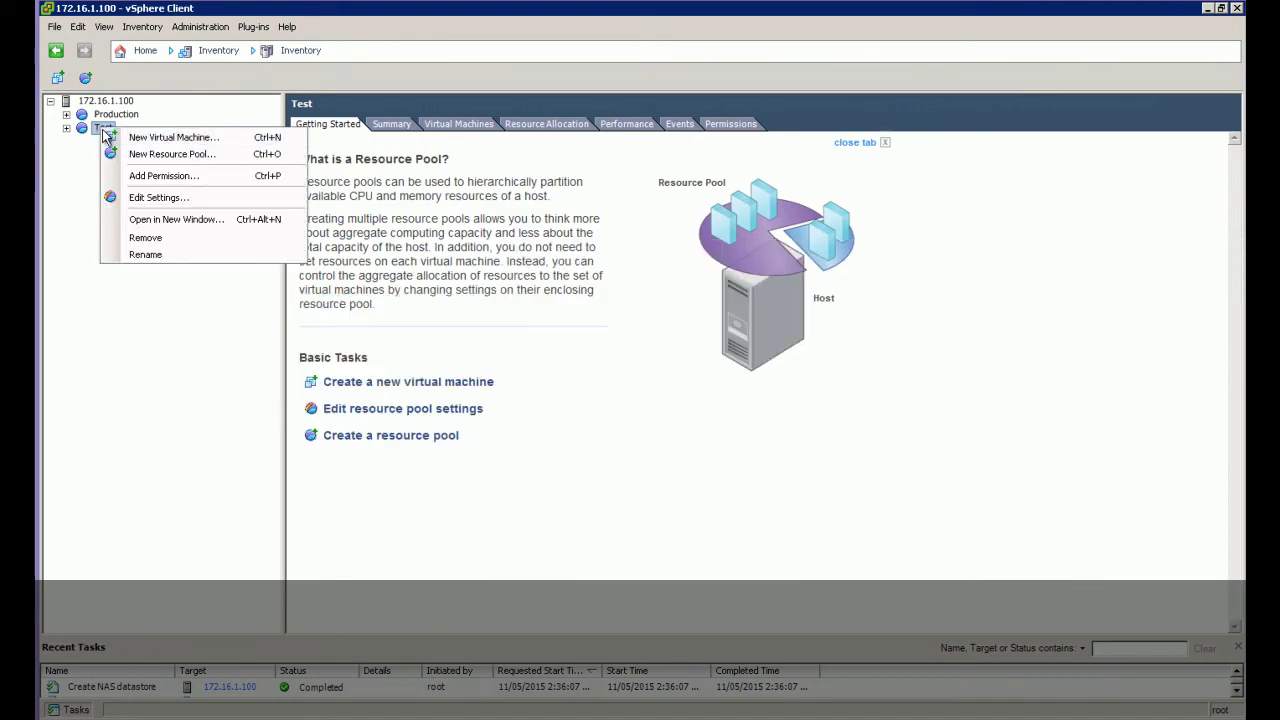
{"action": "left_click", "coordinate": [170, 137]}
{"action": "left_click", "coordinate": [829, 615]}
{"action": "type", "text": "test_vm"}
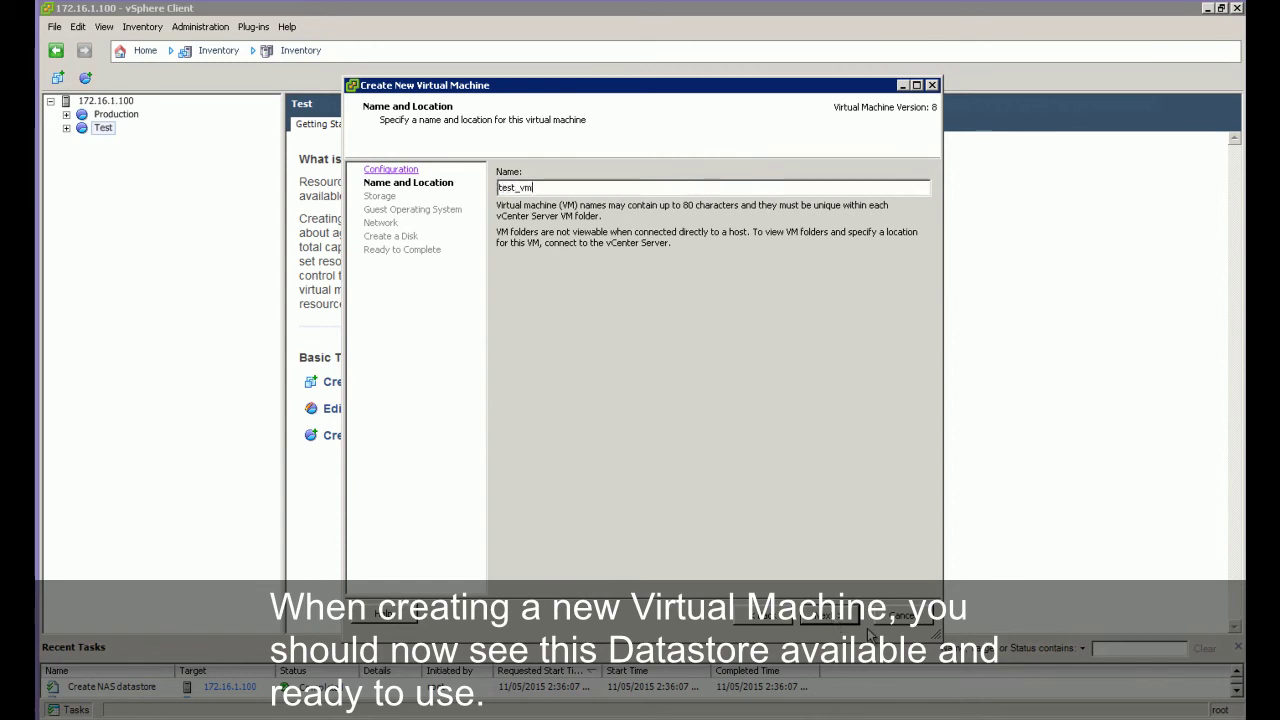
{"action": "left_click", "coordinate": [830, 616]}
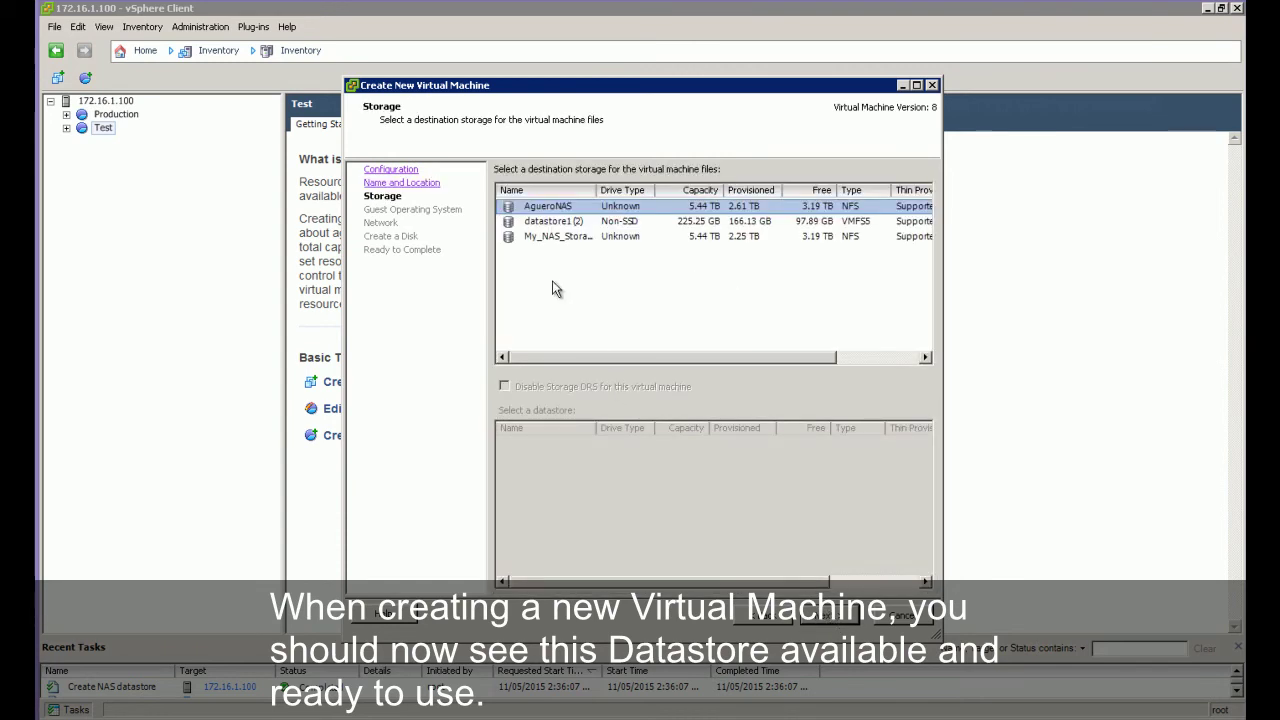
Step: Try My_NAS_Storage as the destination storage for the new virtual machine and cancel its creation
{"action": "left_click", "coordinate": [566, 237]}
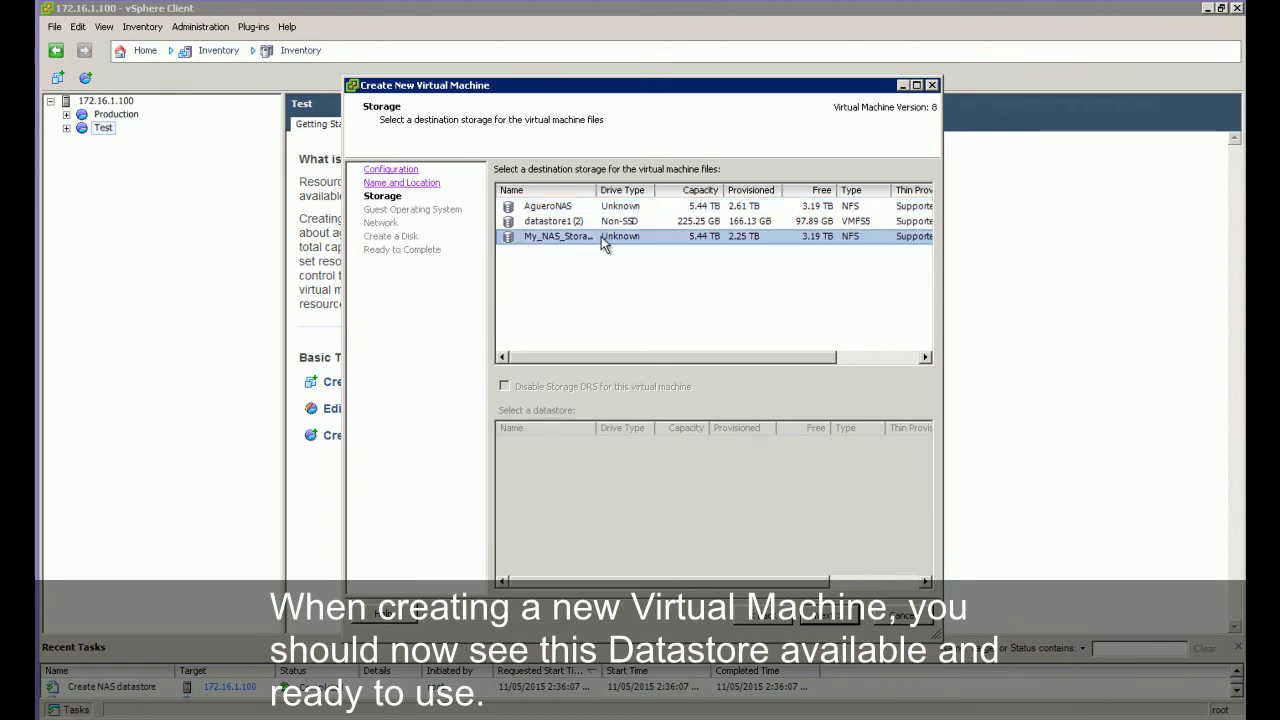
{"action": "left_click_drag", "start_coordinate": [598, 191], "coordinate": [632, 193]}
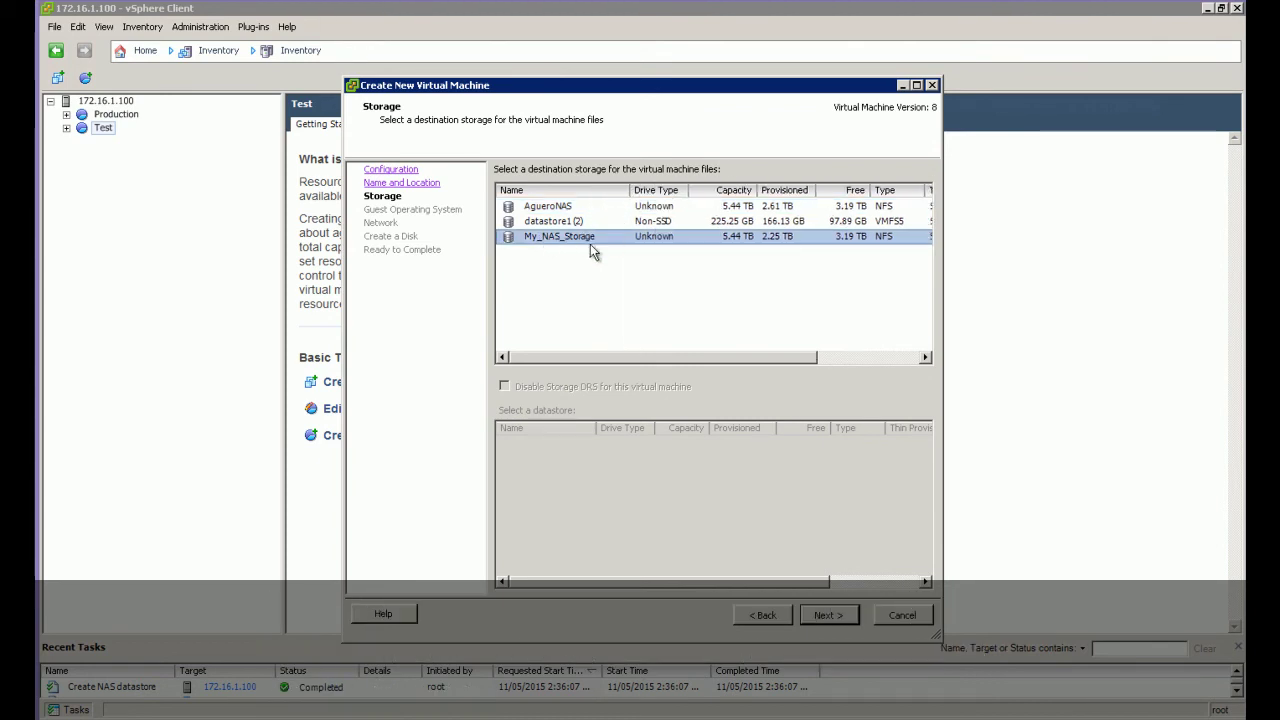
{"action": "left_click", "coordinate": [836, 615]}
{"action": "left_click", "coordinate": [764, 618]}
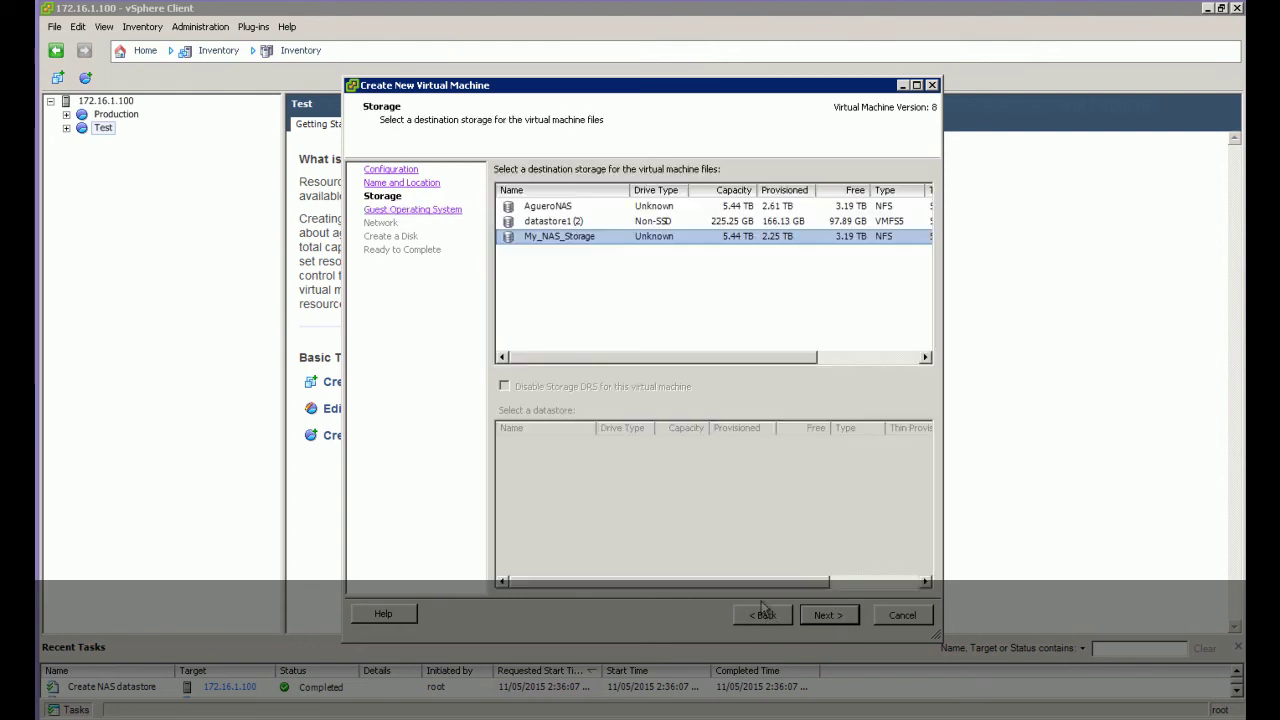
{"action": "left_click", "coordinate": [904, 614]}
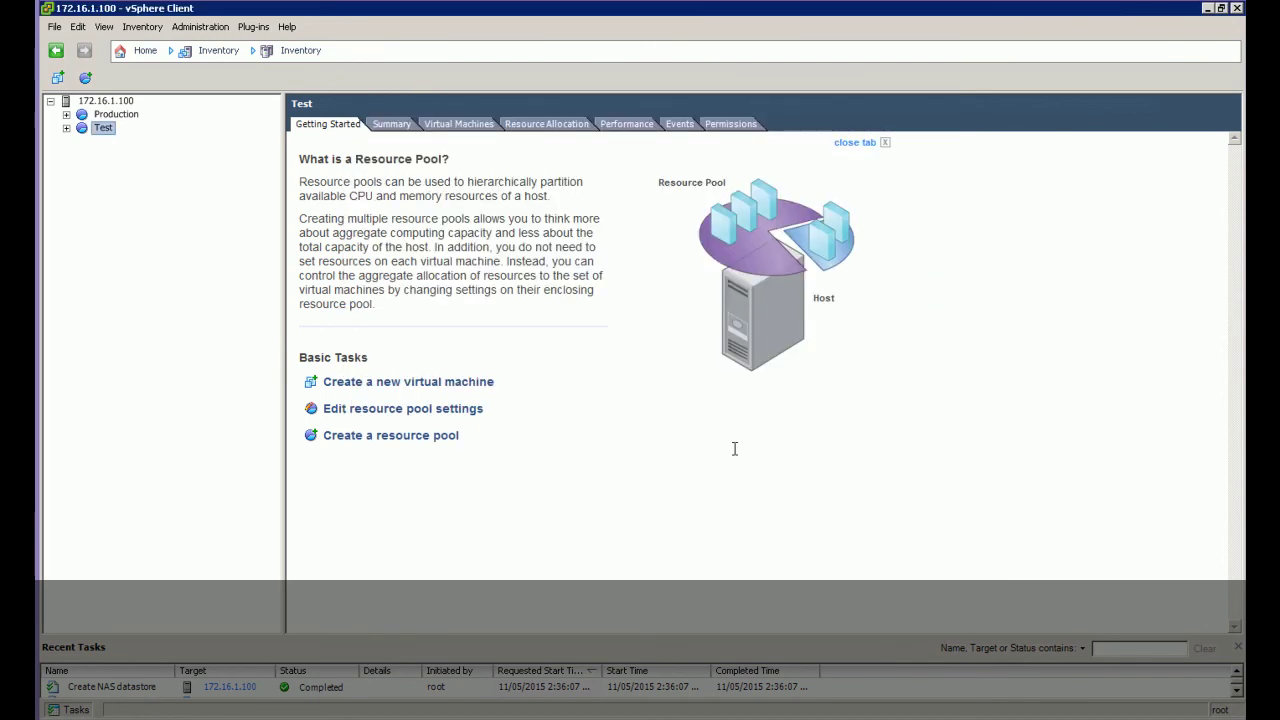
Step: Unmount the My_NAS_Storage datastore from host 172.16.1.100 and confirm its removal
{"action": "left_click", "coordinate": [110, 102]}
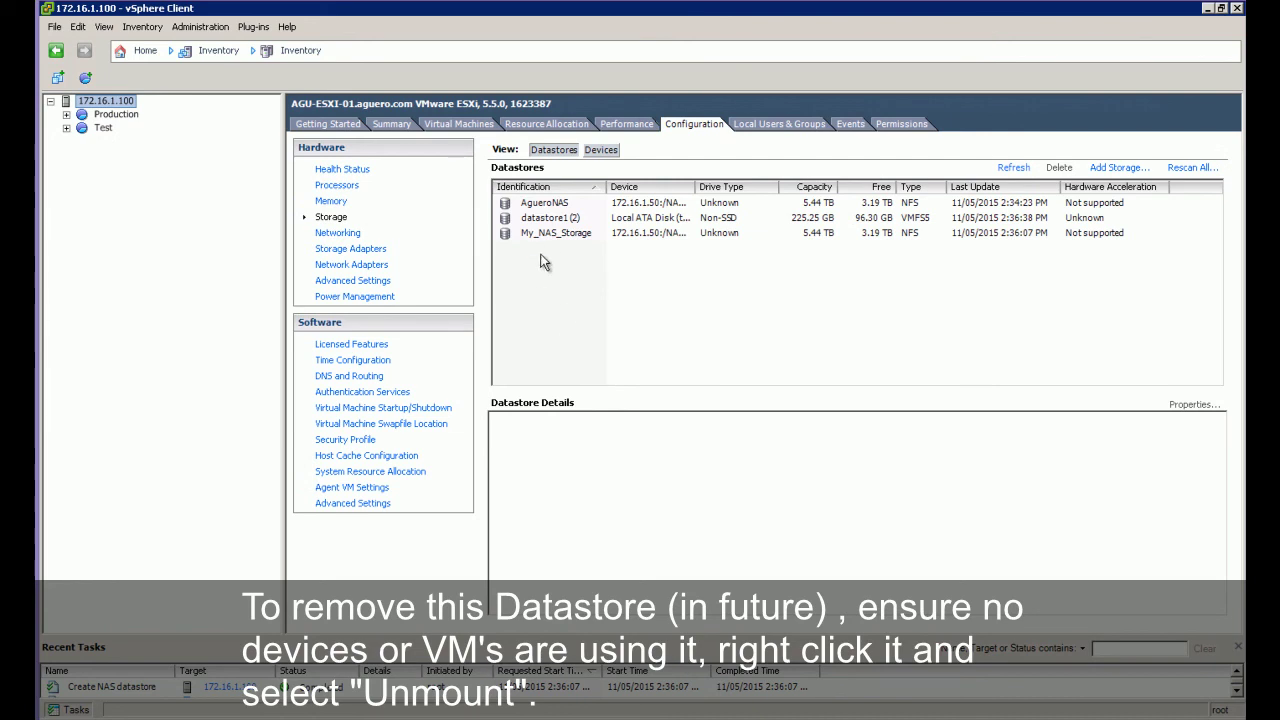
{"action": "left_click", "coordinate": [549, 233]}
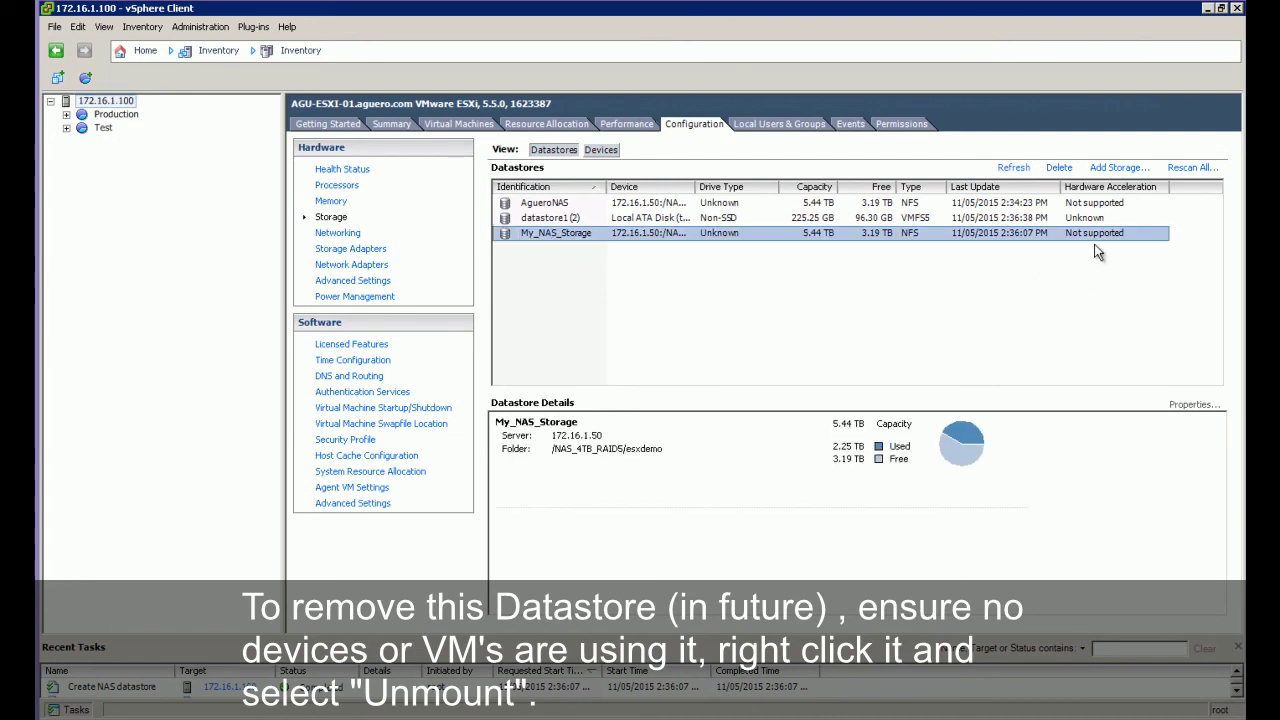
{"action": "right_click", "coordinate": [902, 233]}
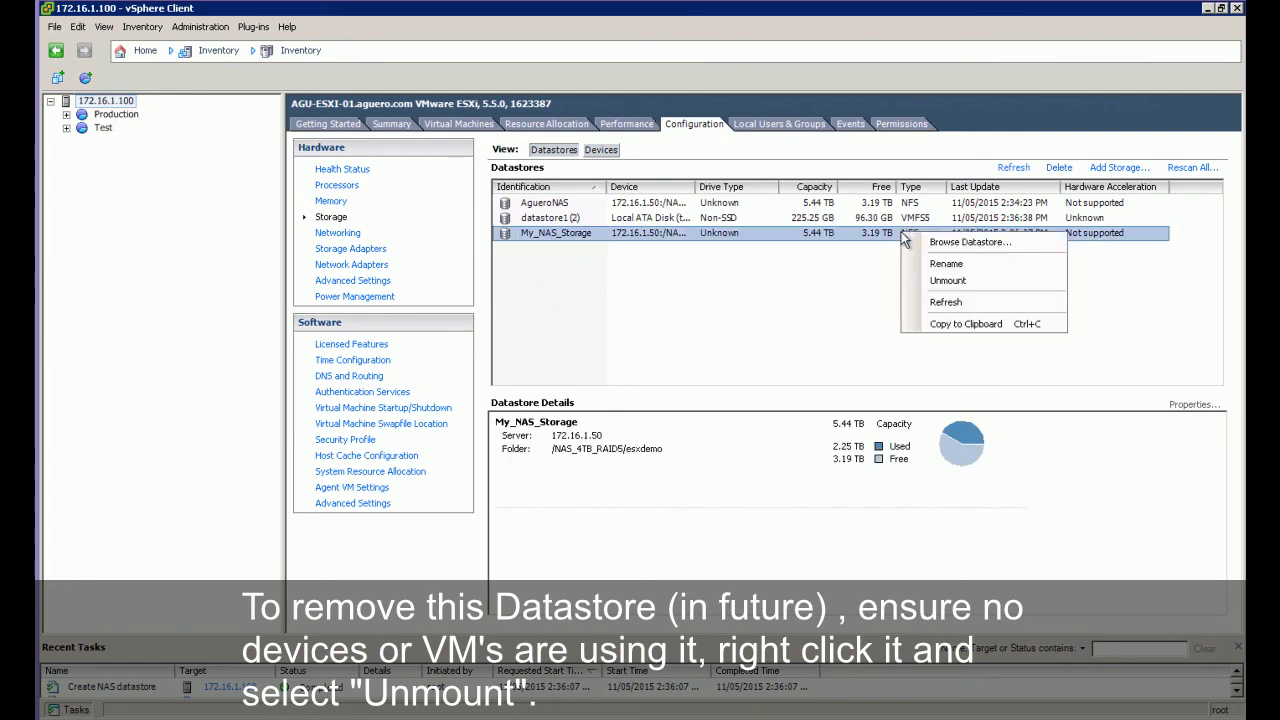
{"action": "left_click", "coordinate": [1004, 280]}
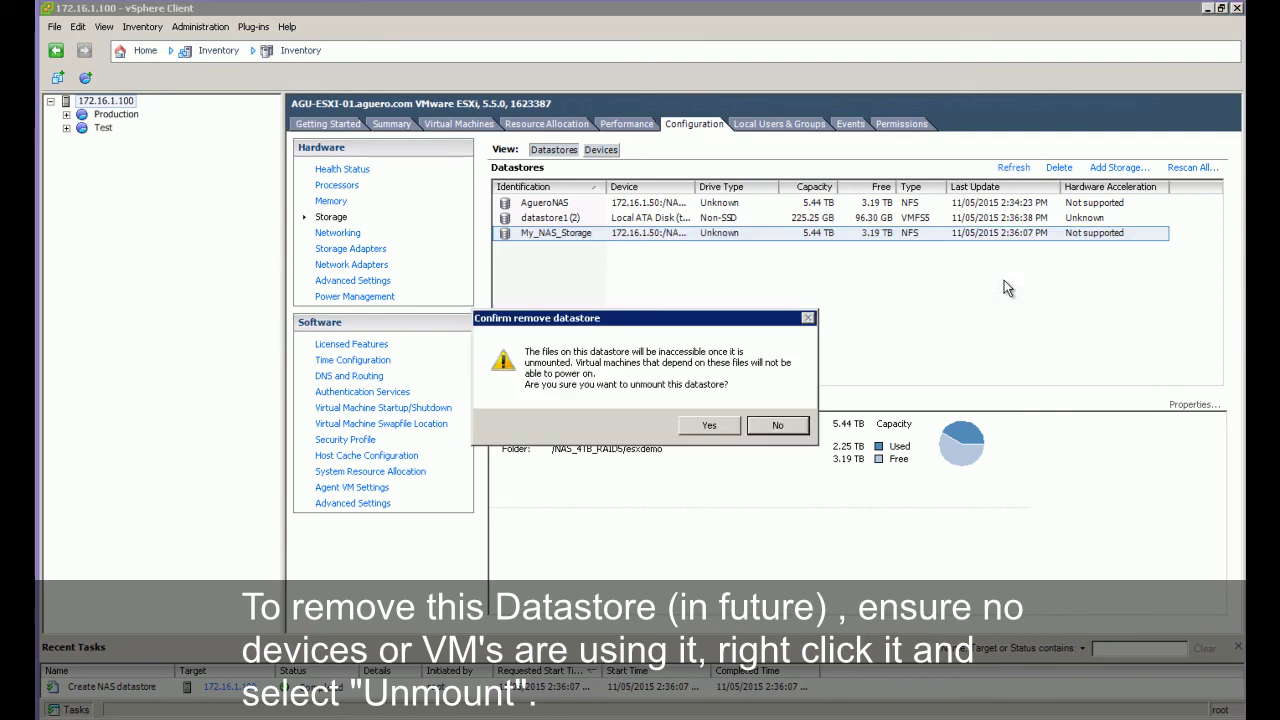
{"action": "left_click", "coordinate": [710, 426]}
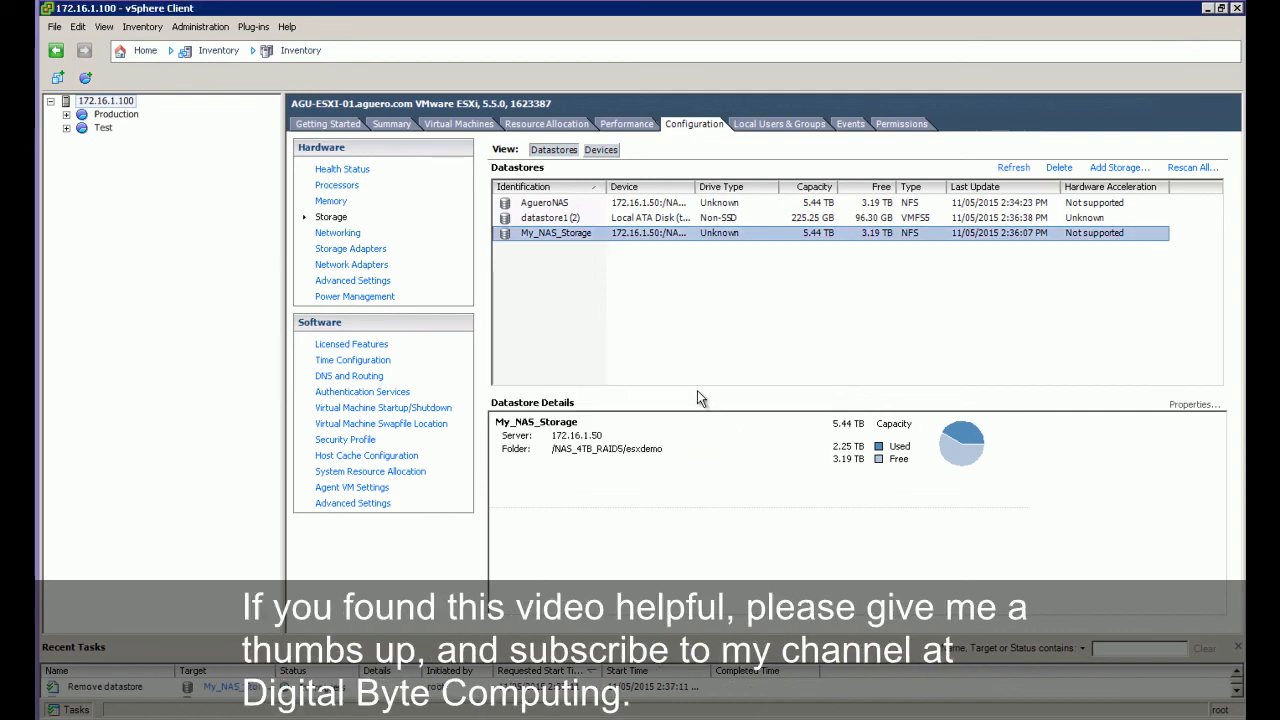